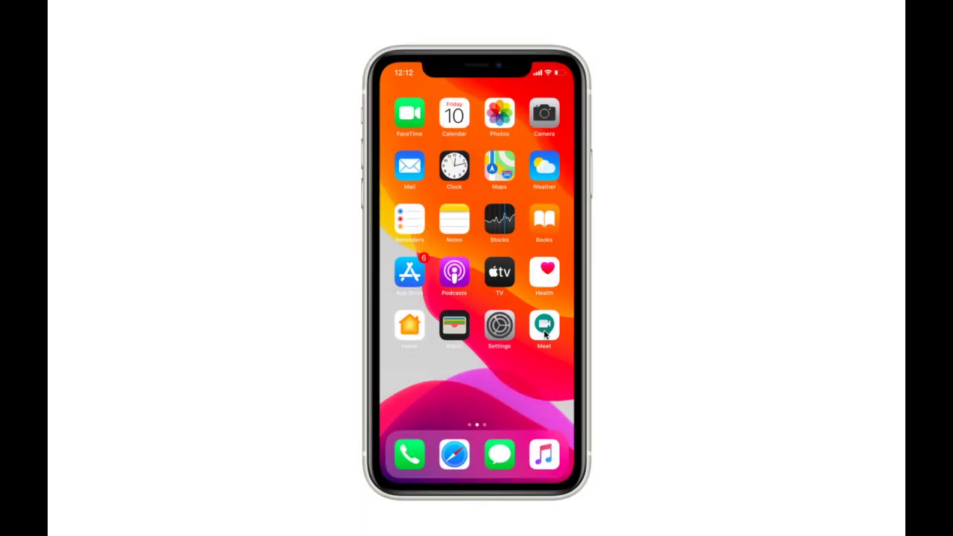
- In the Meet app, add the school G Suite account via Add another account, then return Home
click(544, 328)
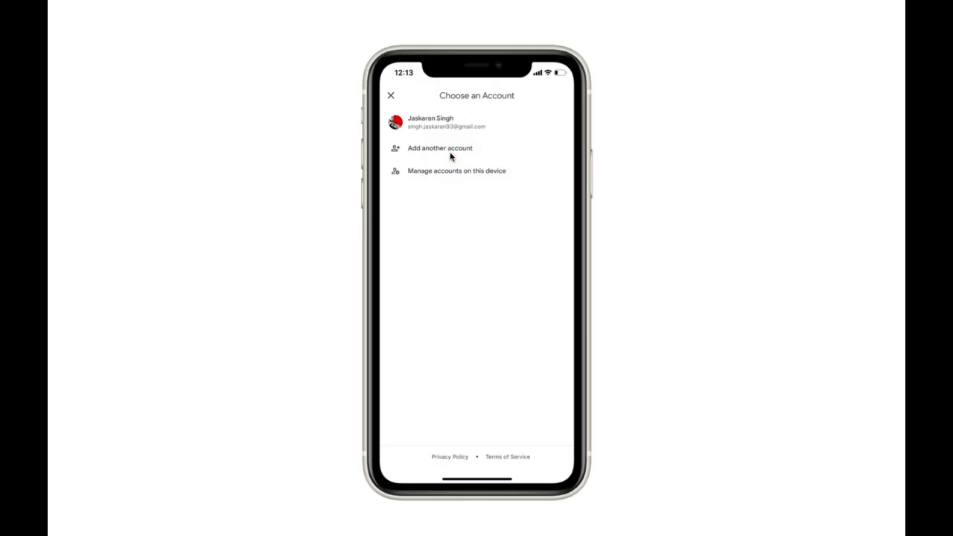
click(451, 155)
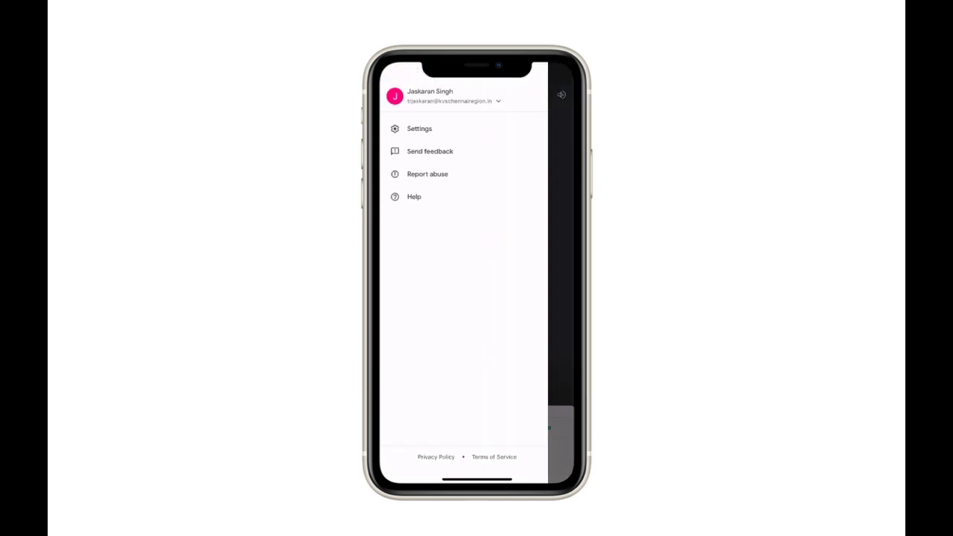
mouse_move(382, 94)
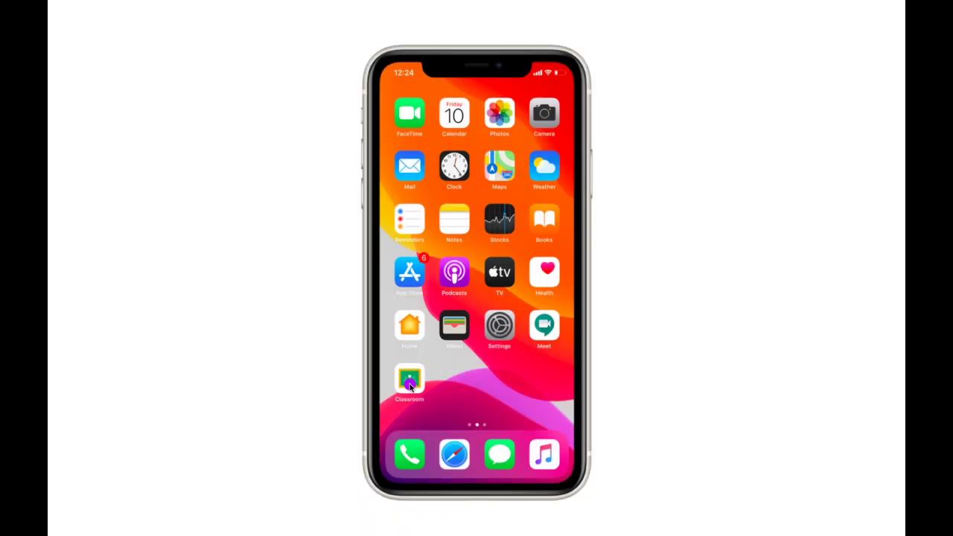
- Launch Classroom and tap GET STARTED to reach the Choose an Account screen
click(410, 382)
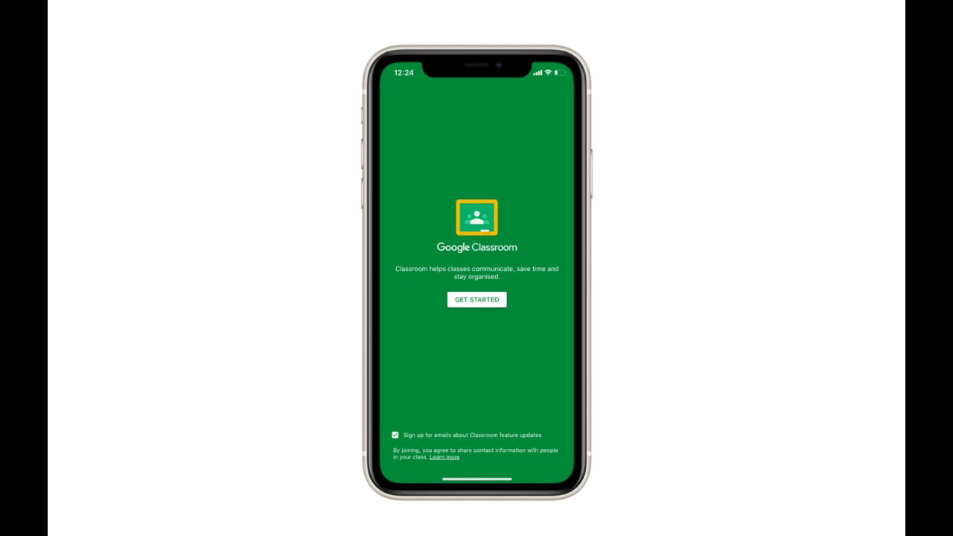
click(477, 300)
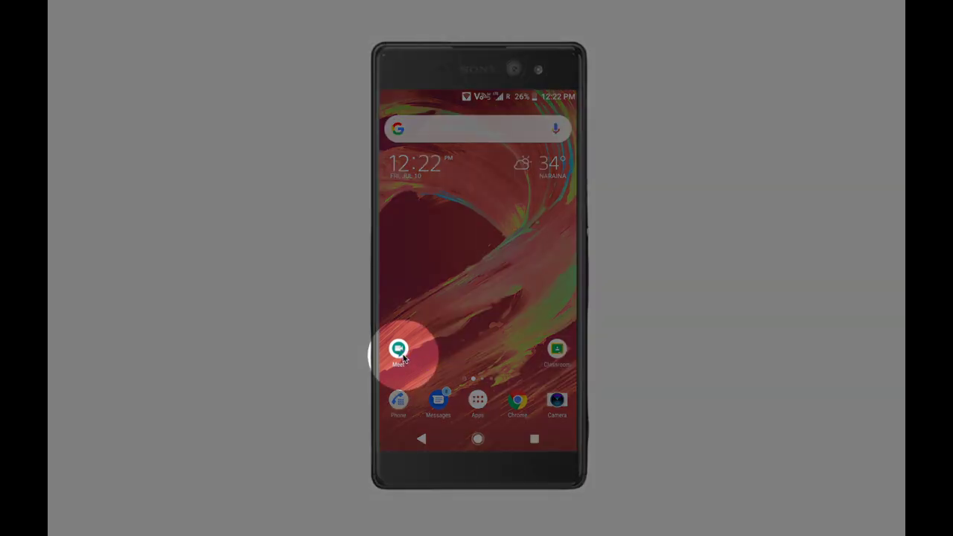
- Open Meet on Android and expand the account list from its side menu
click(400, 350)
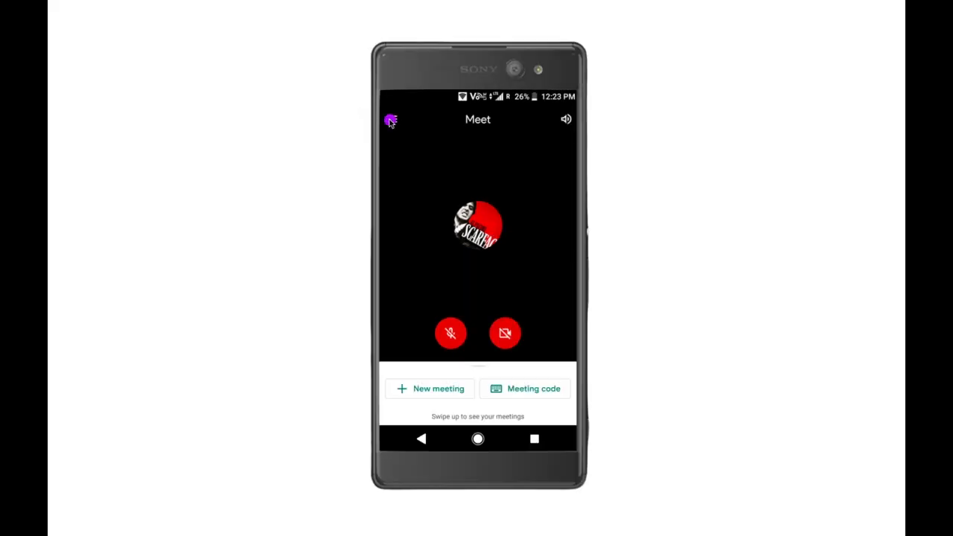
click(392, 121)
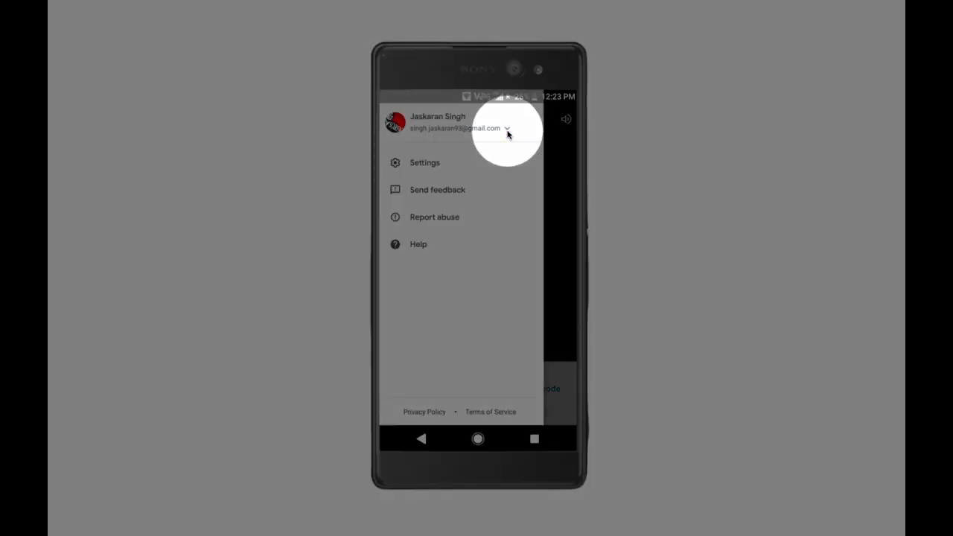
click(507, 129)
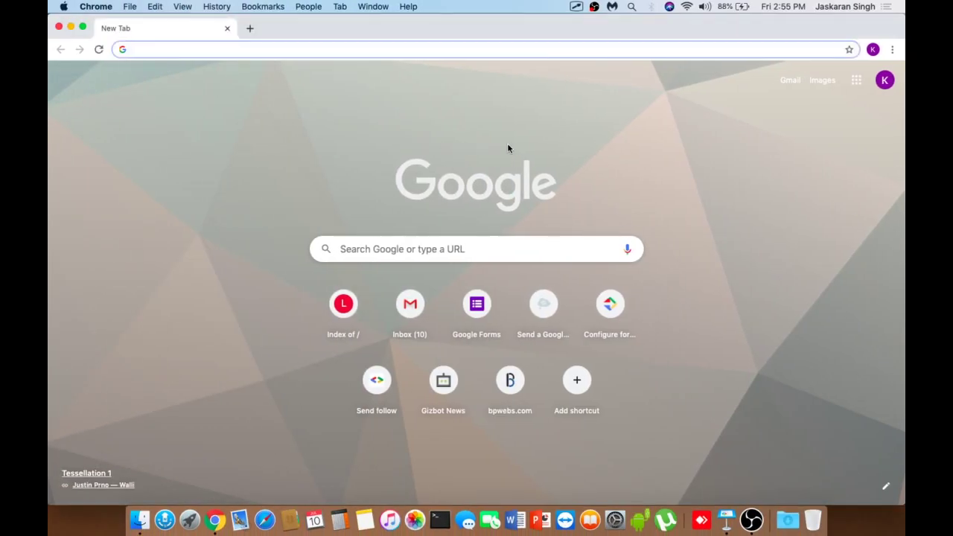
- Add a Chrome person named WORK with the elephant avatar
click(872, 50)
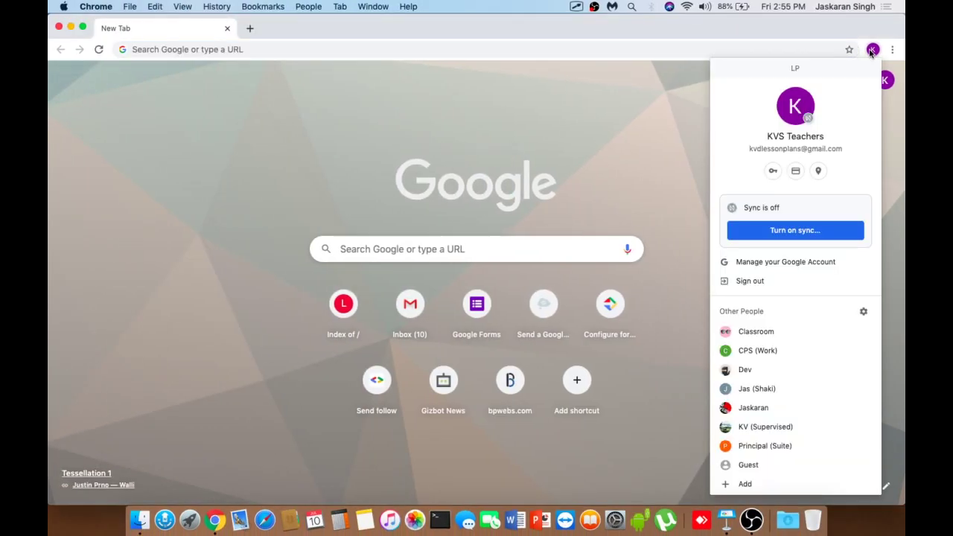
click(749, 484)
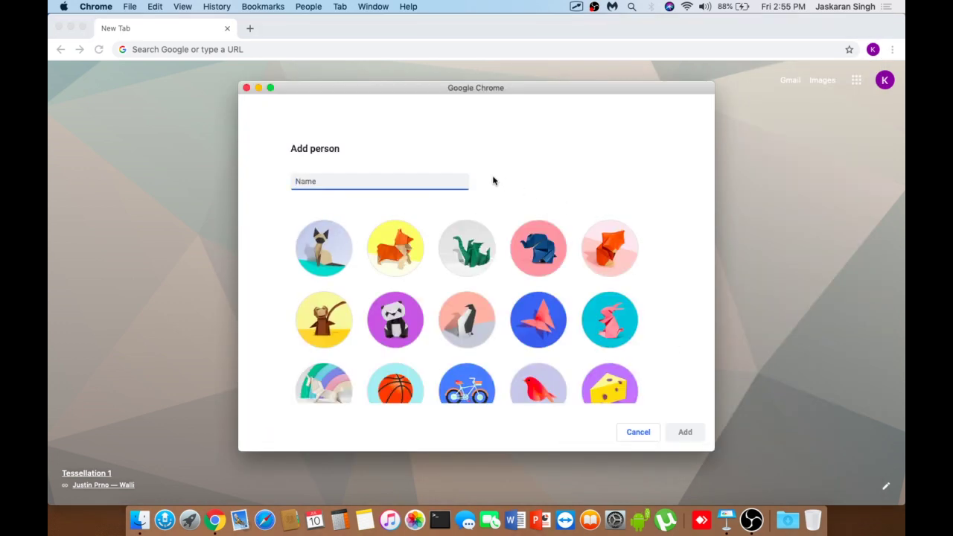
text(WORK)
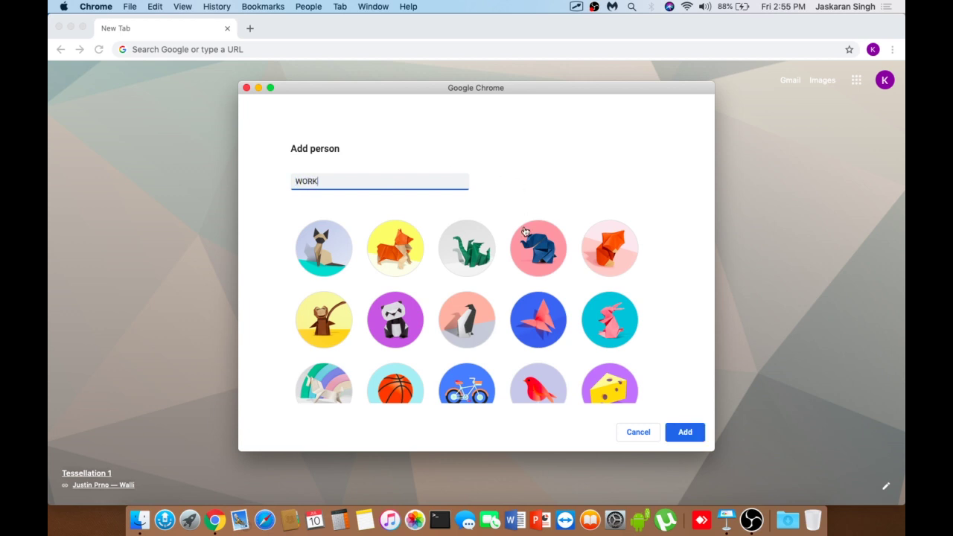
click(543, 256)
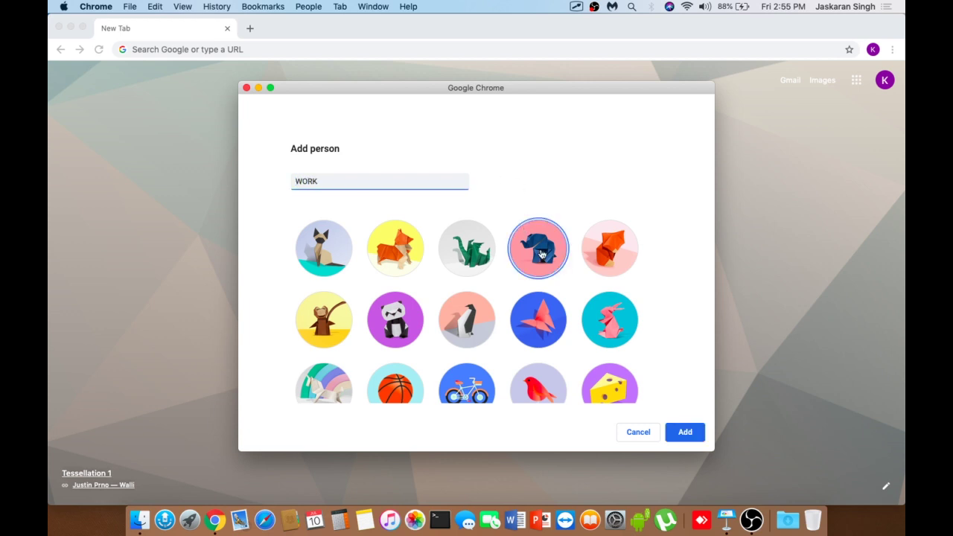
click(690, 439)
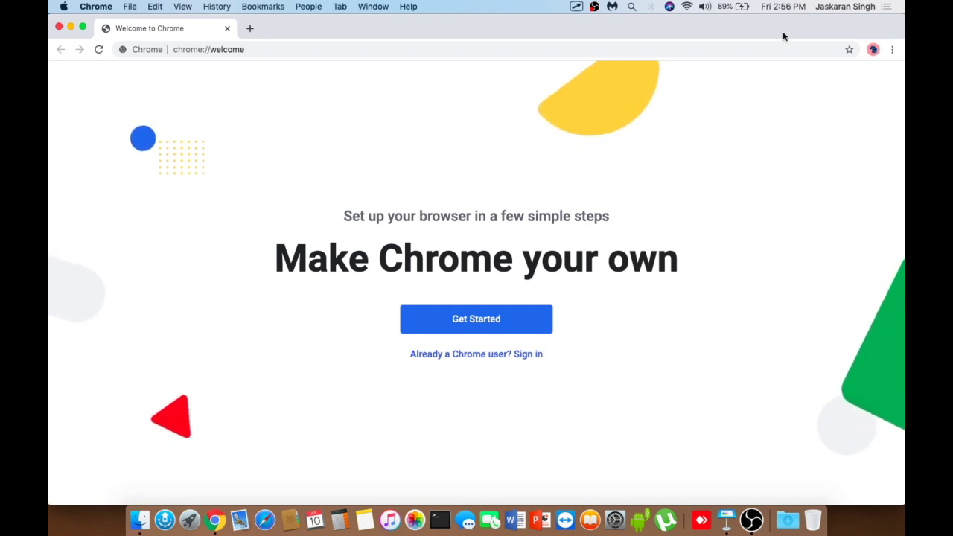
- Load account.google.com in the WORK window
click(606, 49)
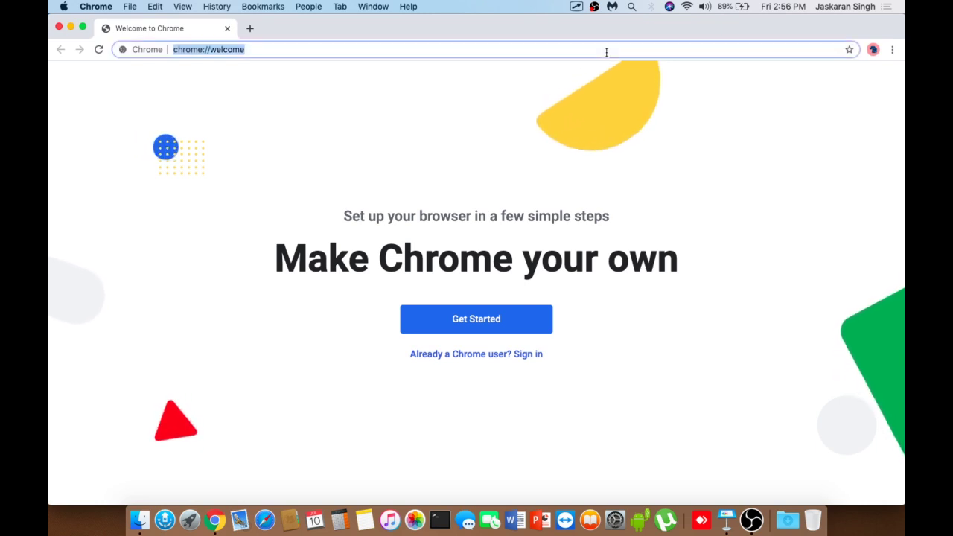
text(account.googl)
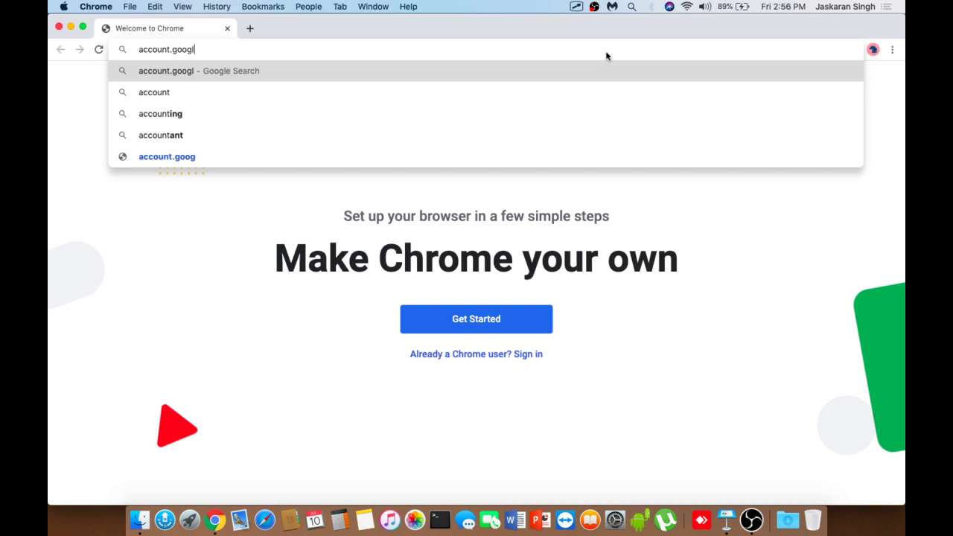
text(e.com)
key(Return)
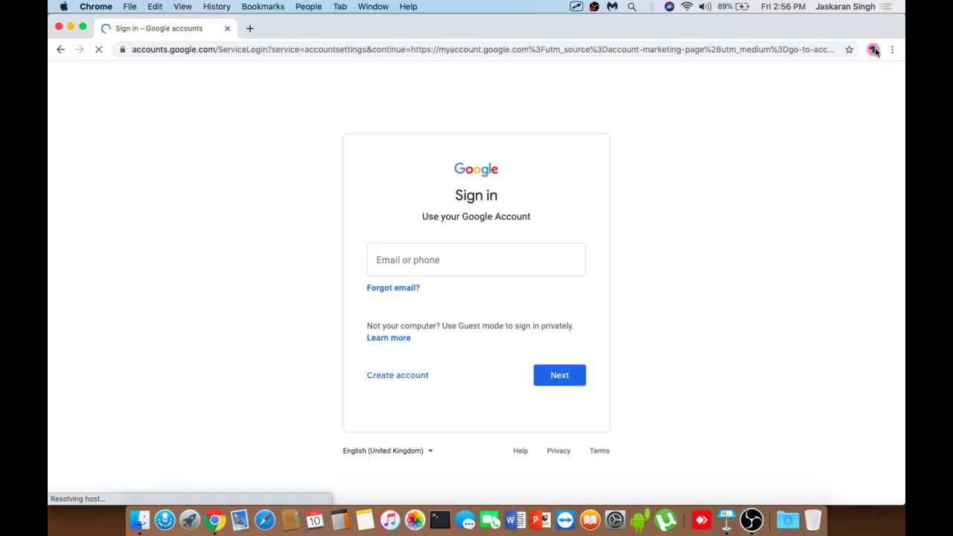
- Open a window for the KVS (LP) profile and move it aside
click(875, 50)
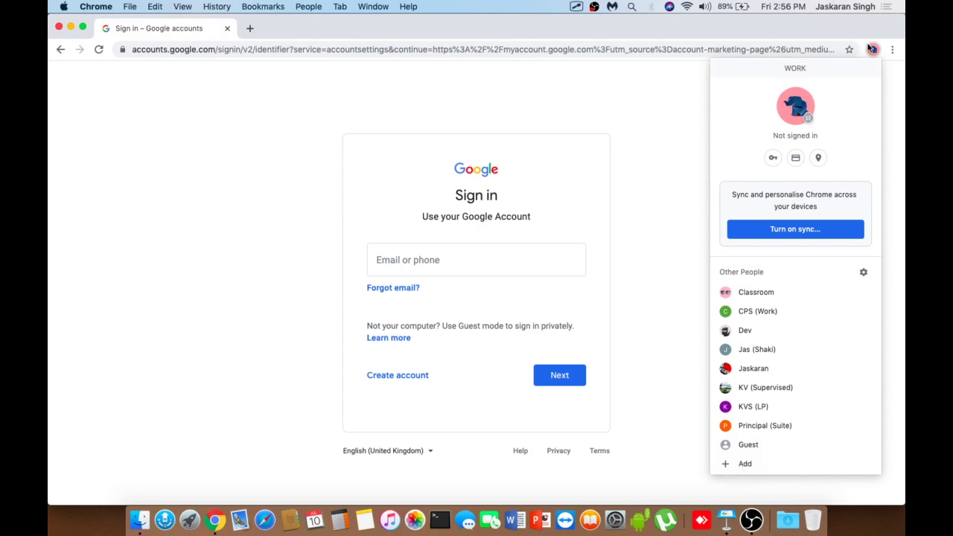
click(876, 52)
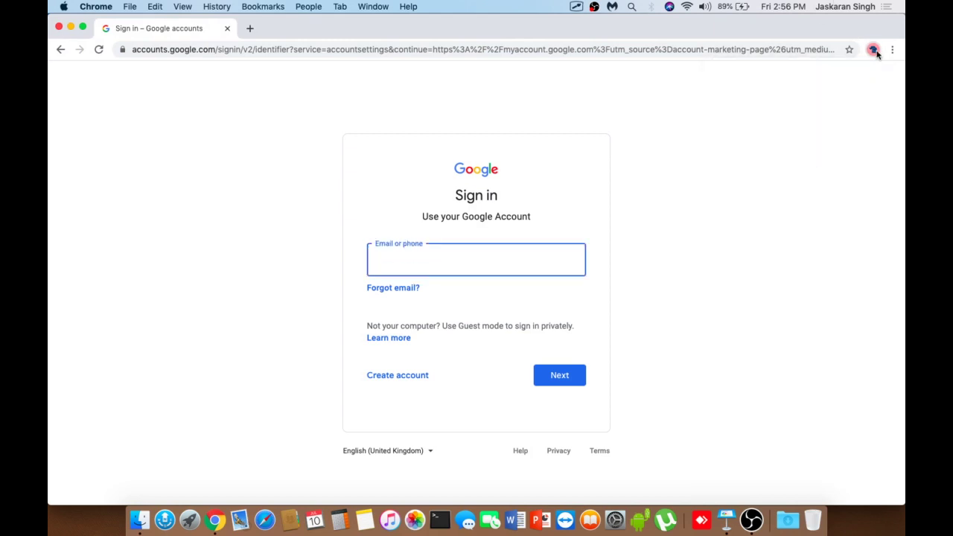
click(875, 50)
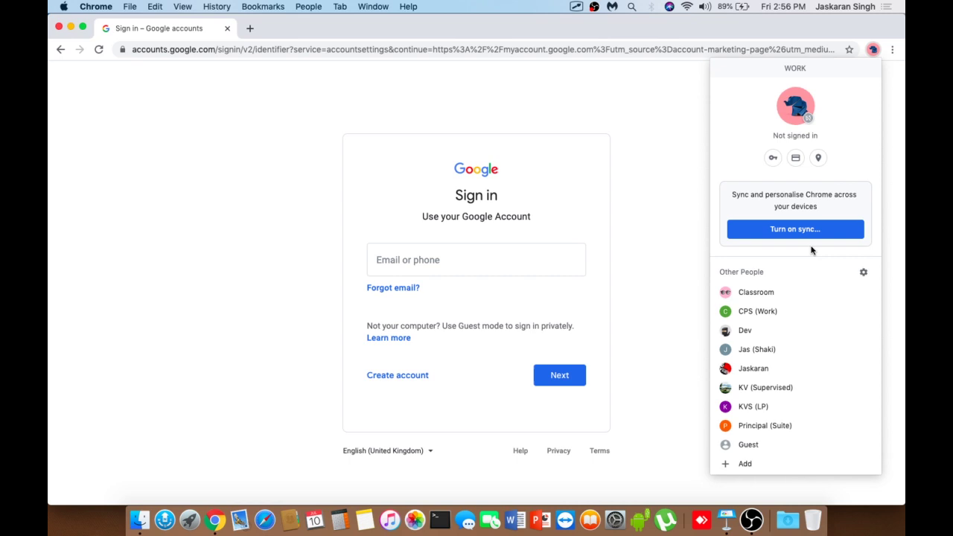
click(759, 407)
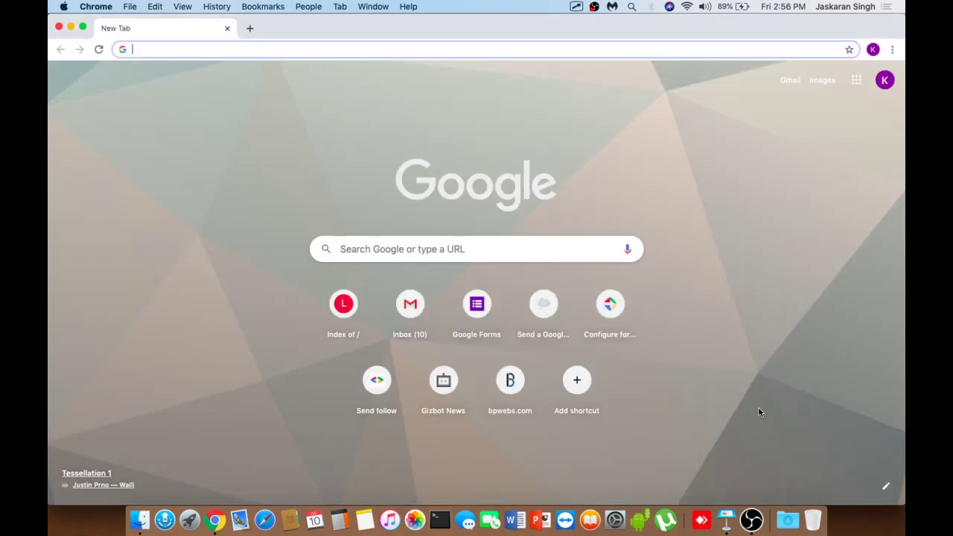
drag(520, 21, 516, 43)
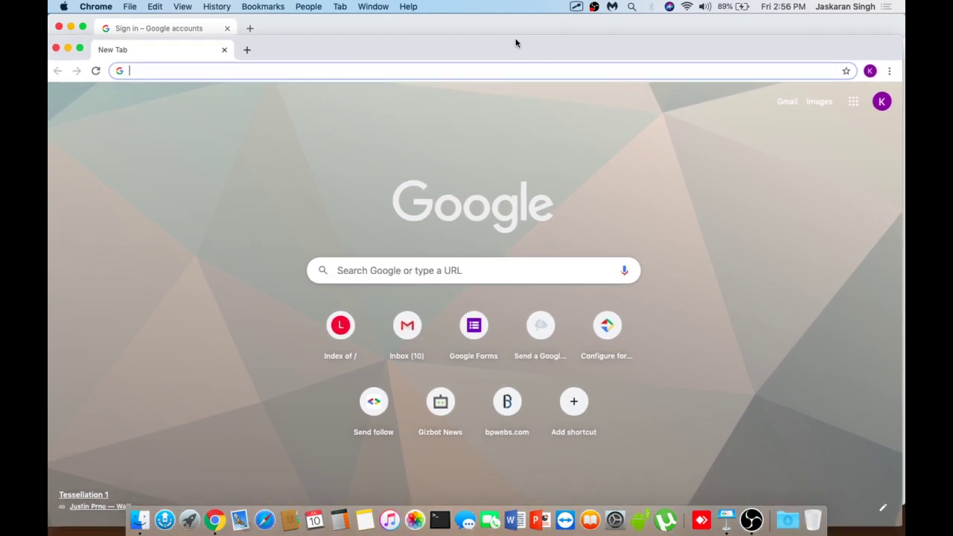
- Sign in with the school account's e-mail and password, decline saving the password, and accept the terms
click(300, 28)
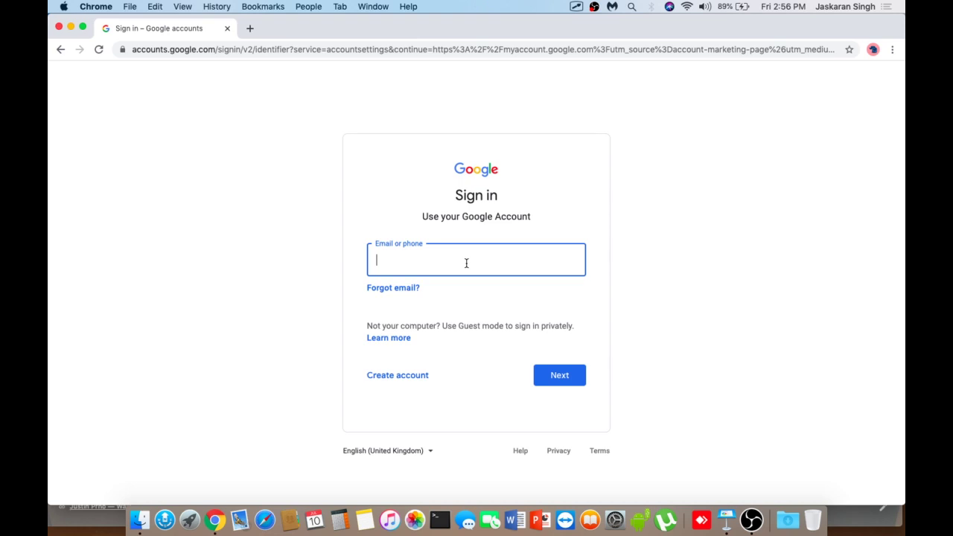
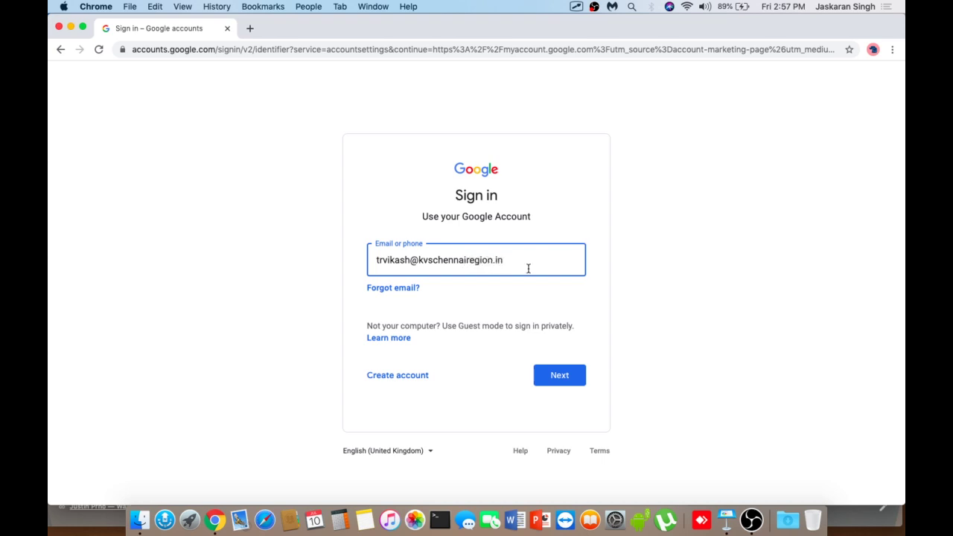
click(546, 369)
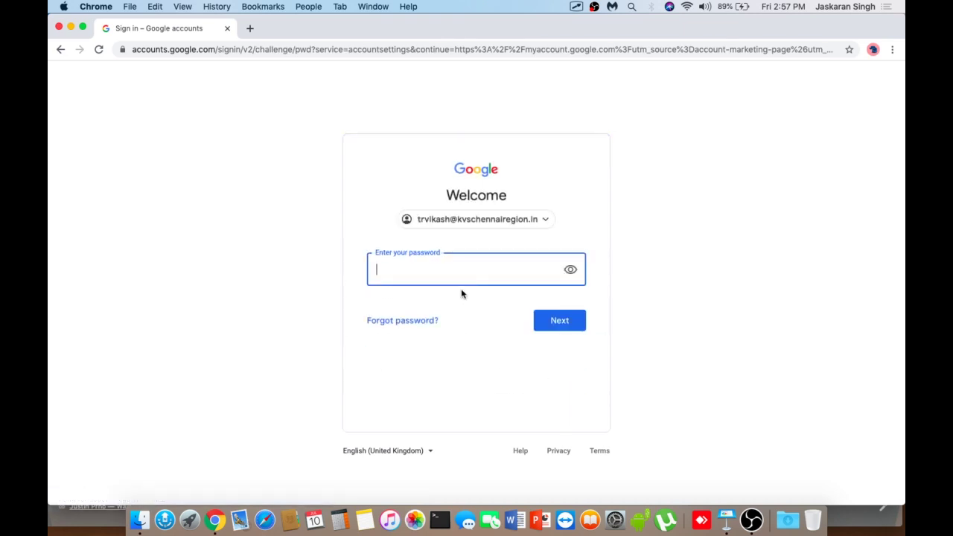
text(••)
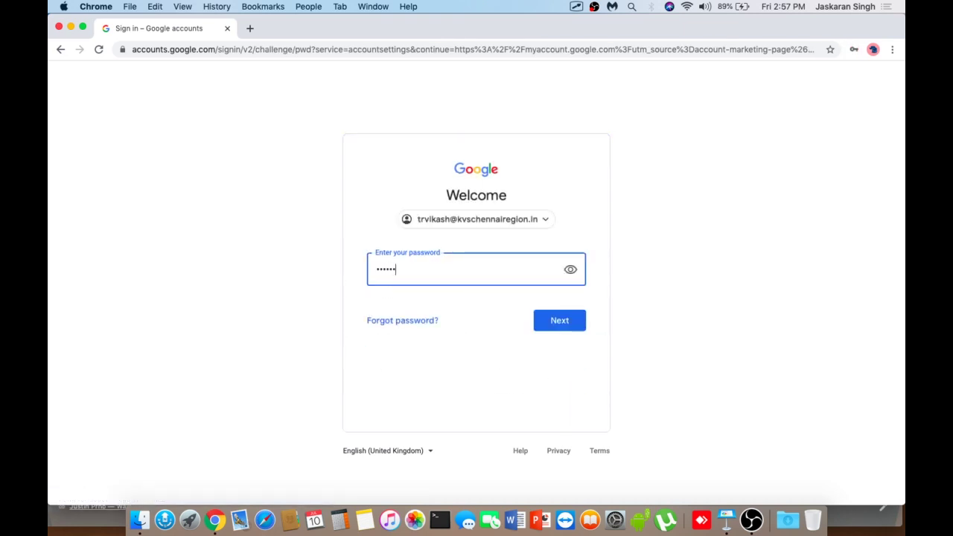
click(564, 324)
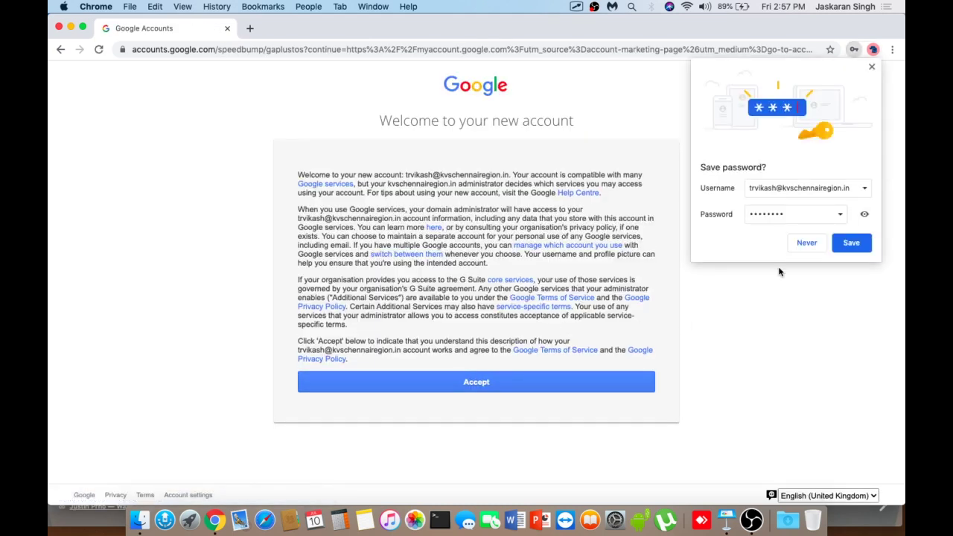
click(871, 67)
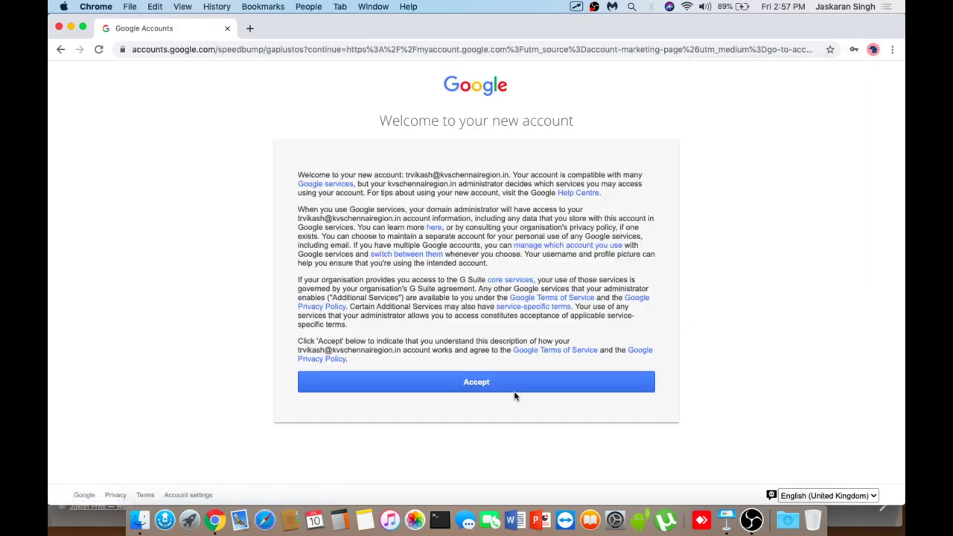
click(510, 384)
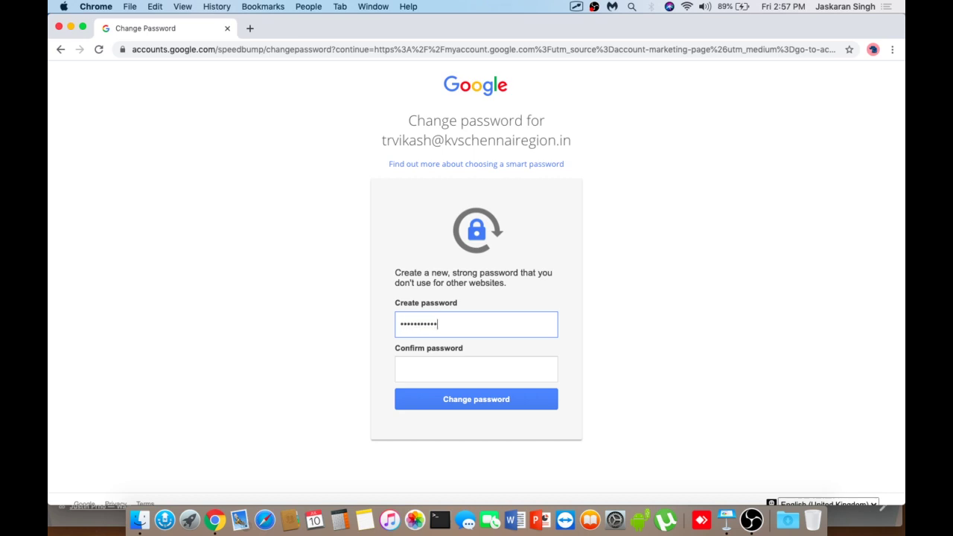
- Confirm the new password by retyping it and apply the password change
click(460, 368)
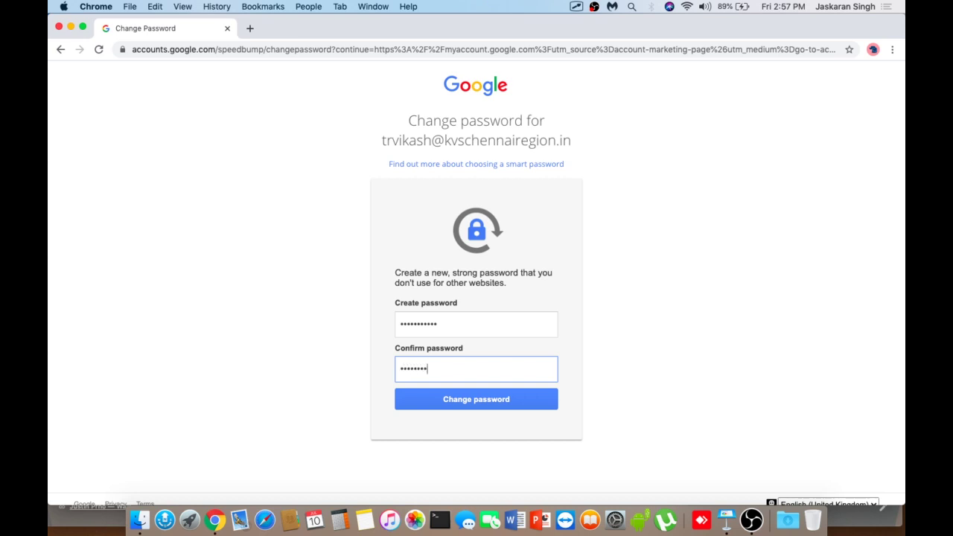
text(•)
click(482, 400)
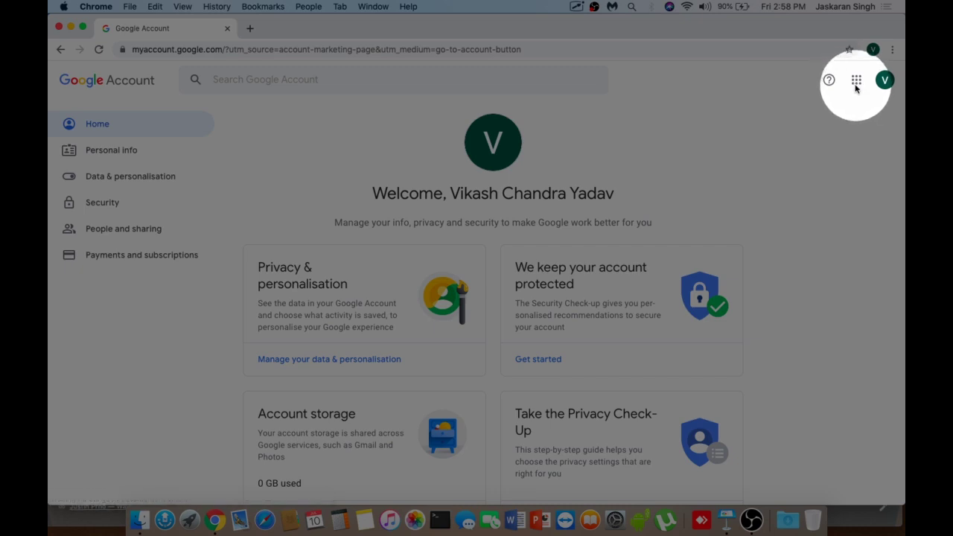
- Open Gmail from the apps grid, move Classroom beside Account, and close the Inbox tab
click(856, 83)
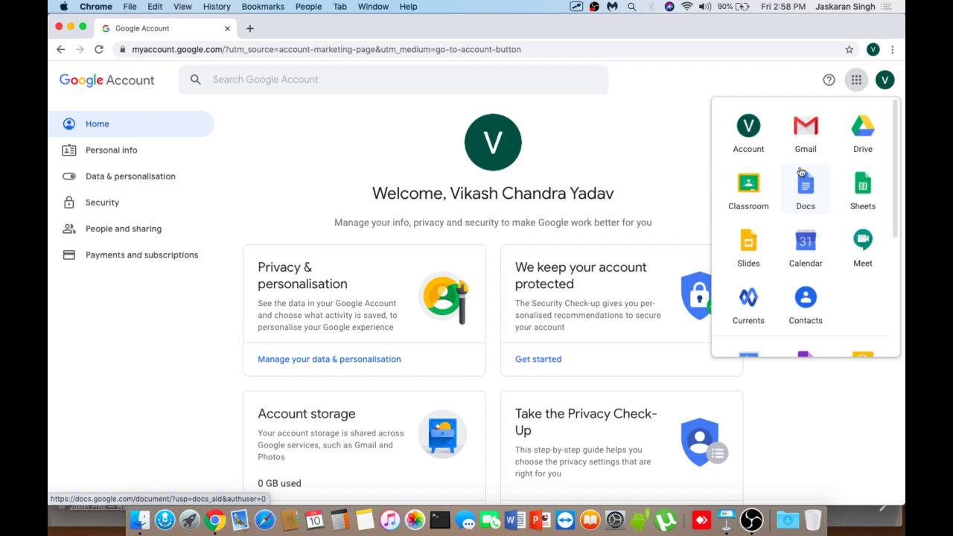
click(806, 138)
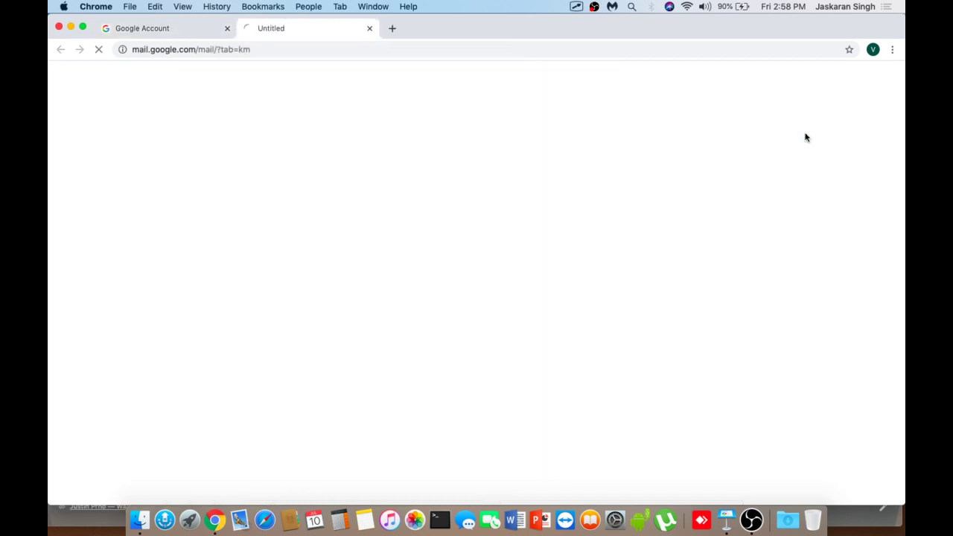
click(193, 29)
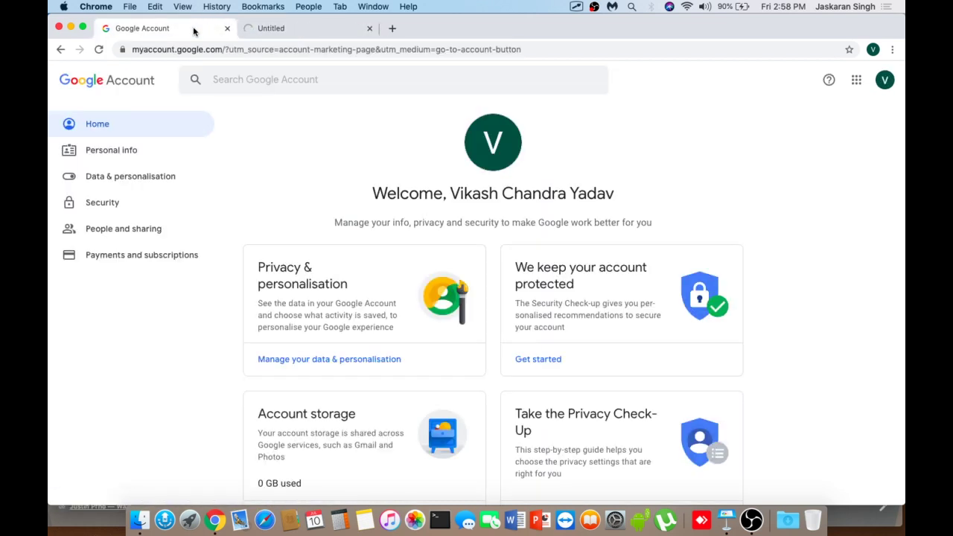
click(856, 79)
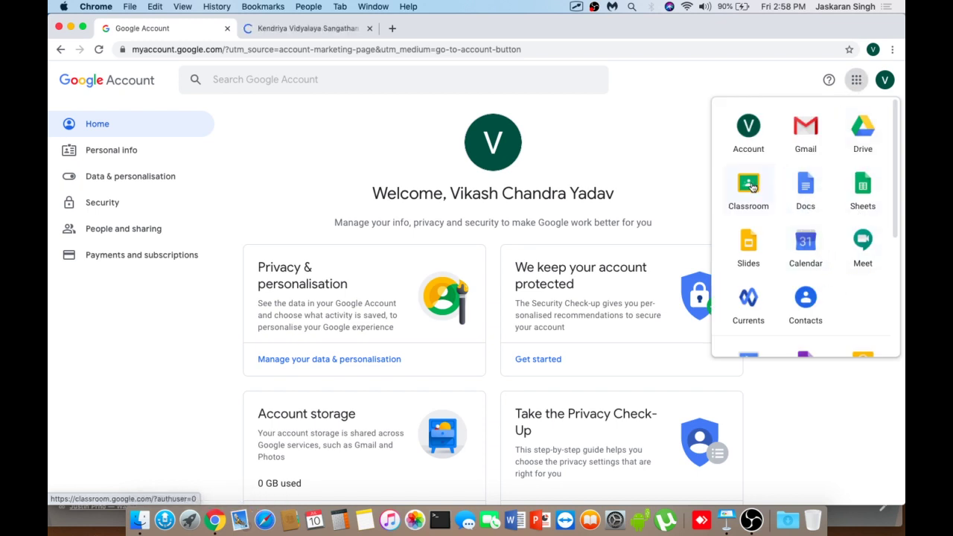
drag(752, 188, 808, 141)
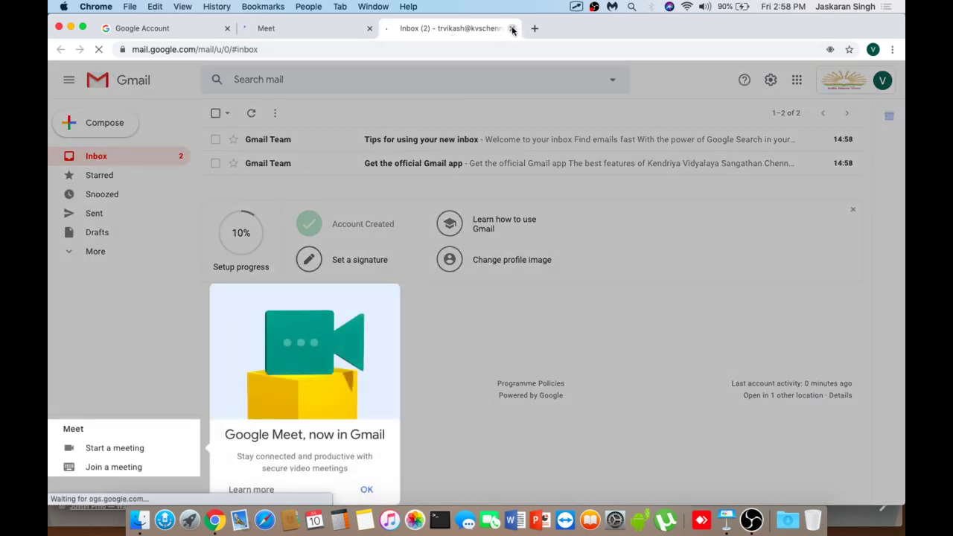
click(511, 28)
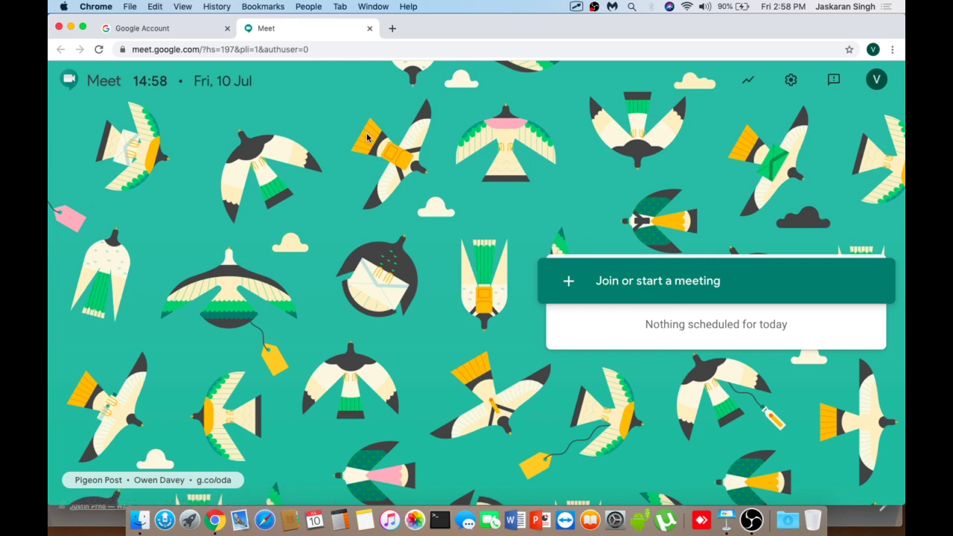
- Close the Meet tab and open Jamboard from the Google apps grid
click(369, 28)
click(857, 80)
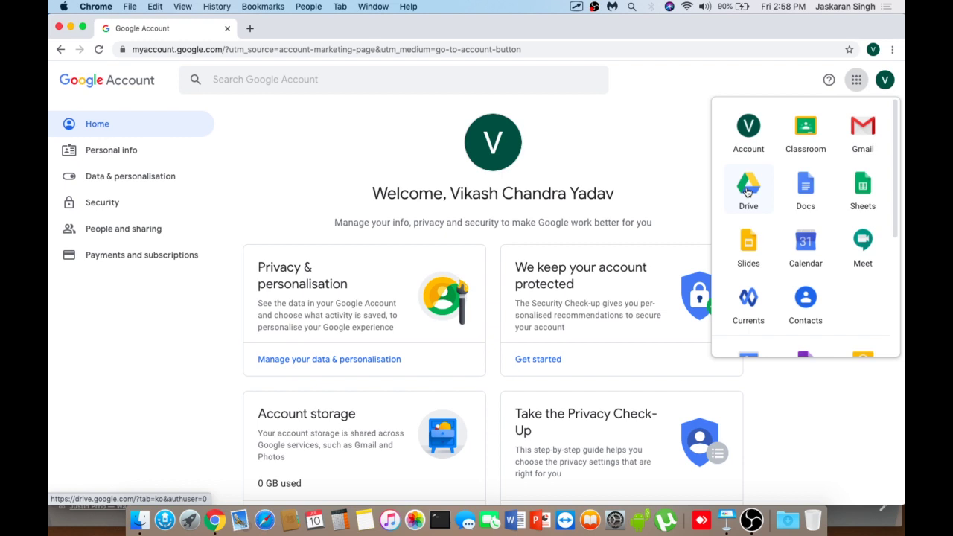
scroll(845, 259, down, 4)
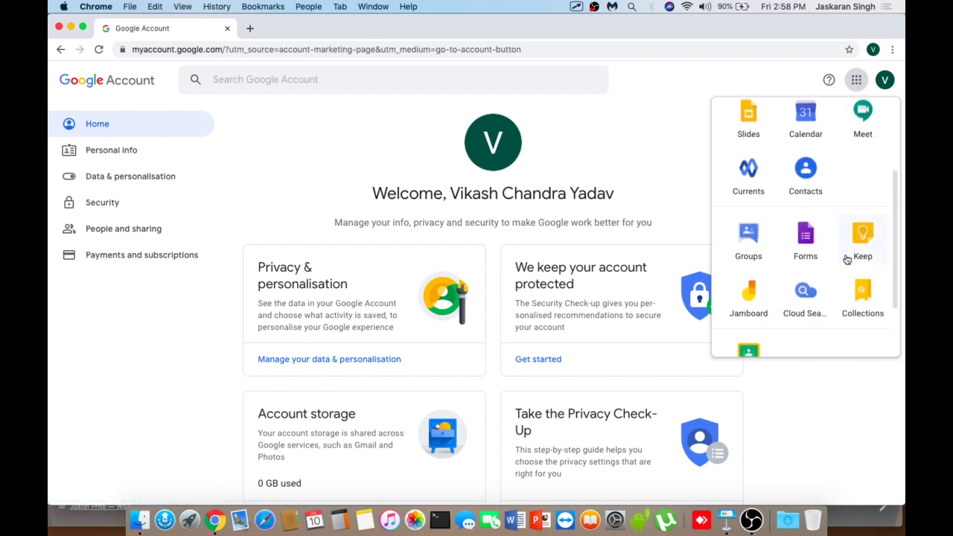
scroll(847, 259, down, 2)
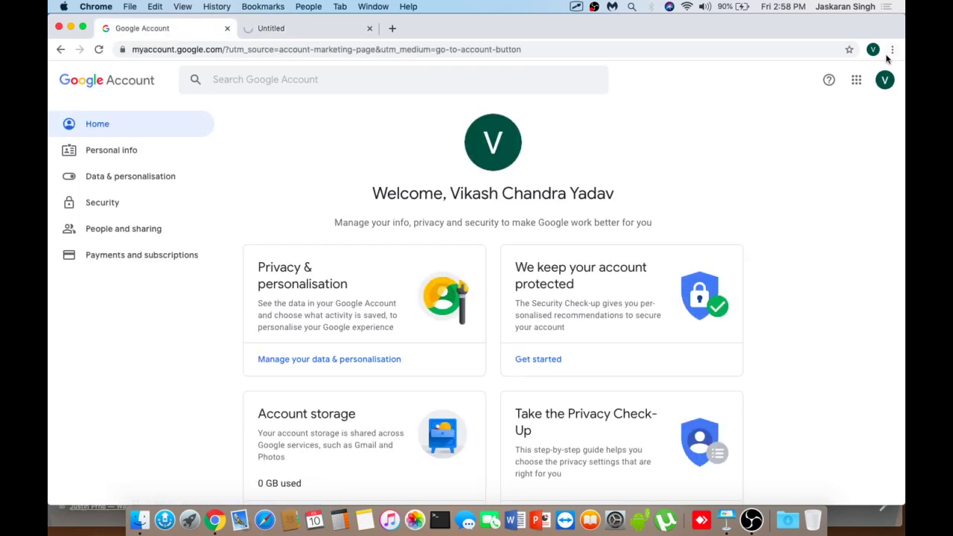
- Open Google Calendar from the Google apps grid
click(856, 80)
scroll(804, 264, down, 3)
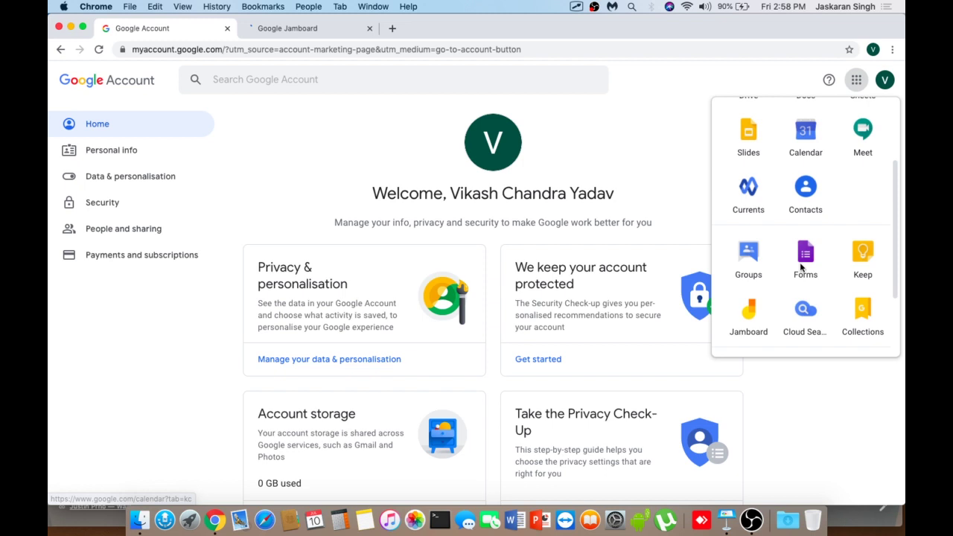
scroll(802, 267, down, 2)
scroll(802, 266, up, 5)
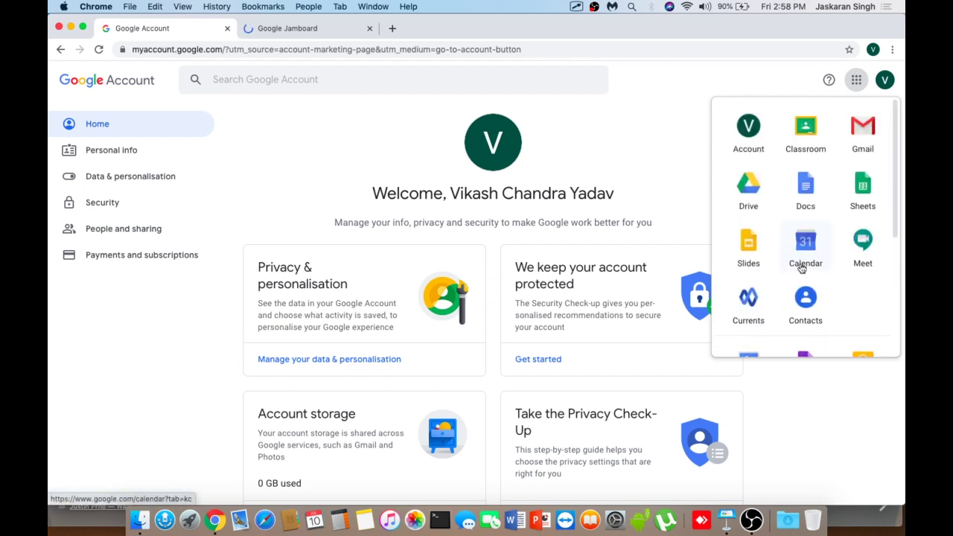
click(804, 244)
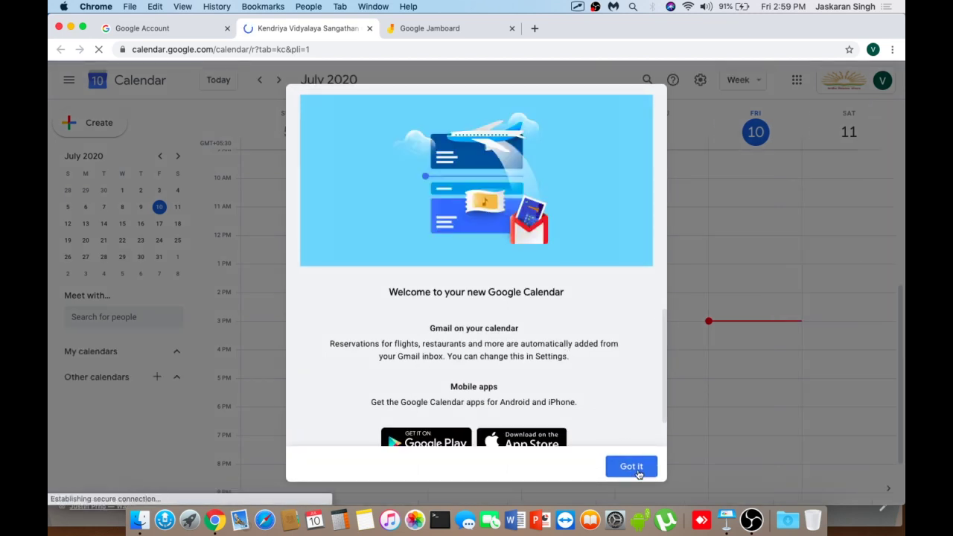
- Create a 'Class XII' event on Friday 10 July, 4:30–5:30pm, with Google Meet conferencing
click(631, 467)
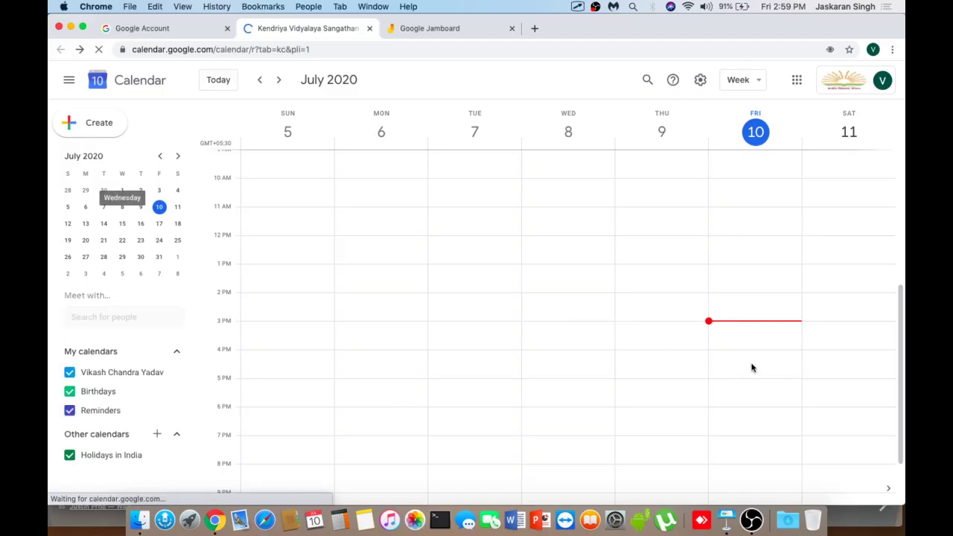
click(744, 373)
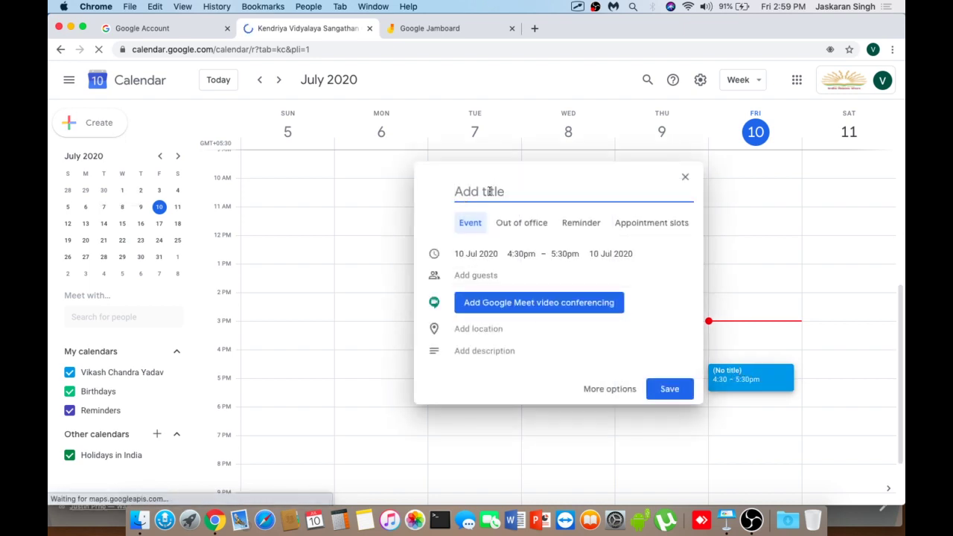
text(Meeting)
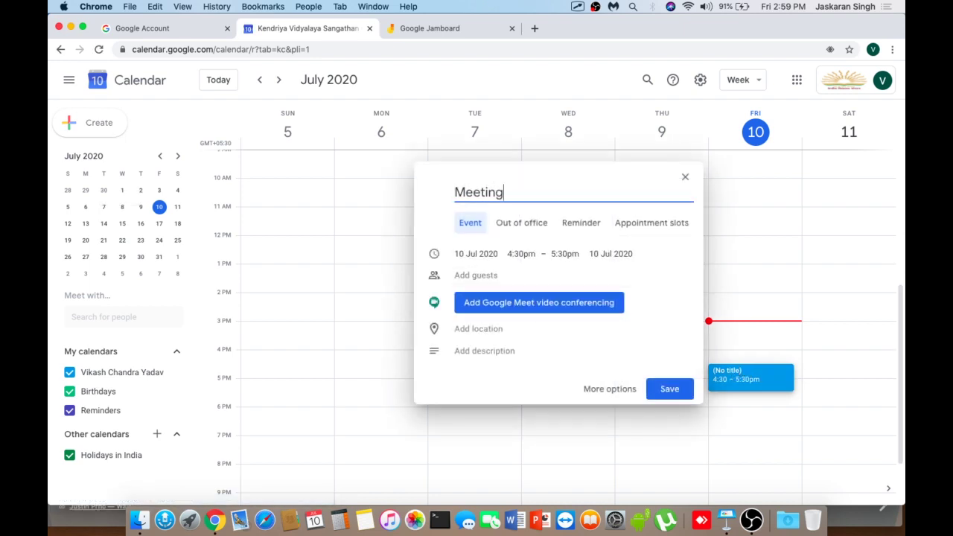
click(513, 305)
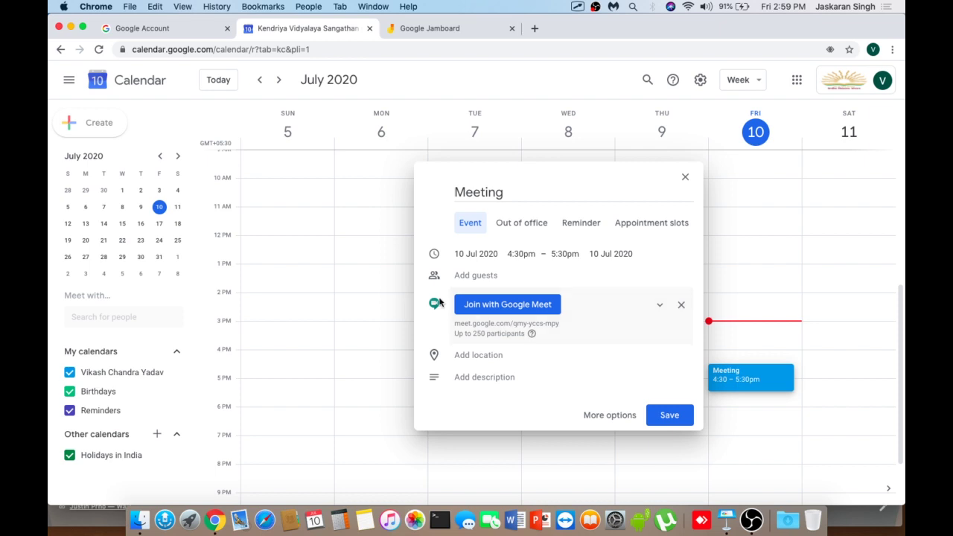
double_click(492, 188)
text(Class XII)
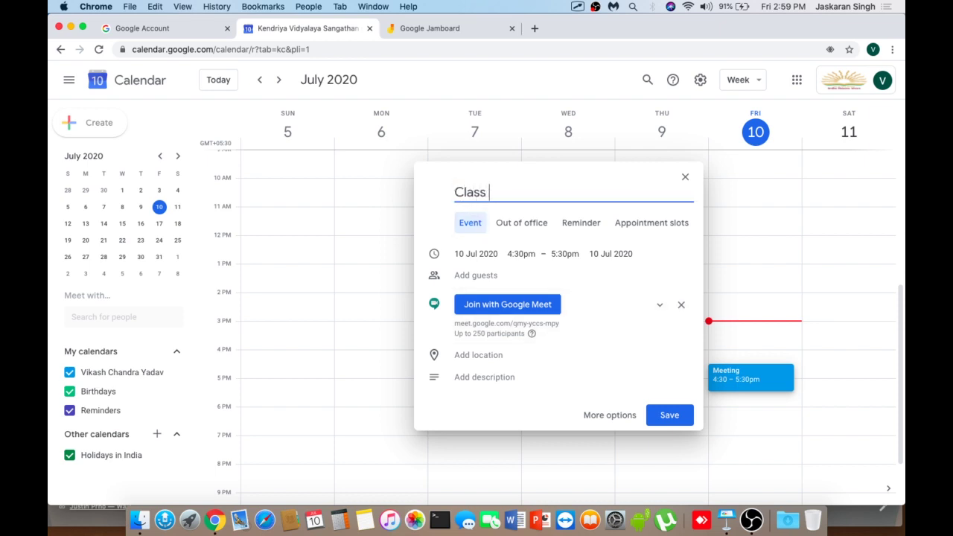
click(668, 414)
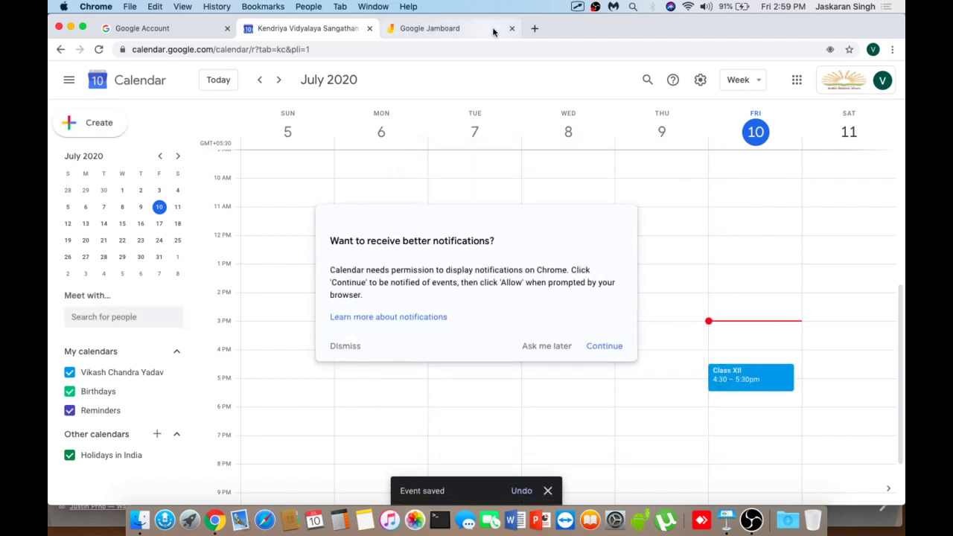
- Load meet.google.com in a new tab and open the Class XII meeting at 16:30
click(535, 28)
text(meet)
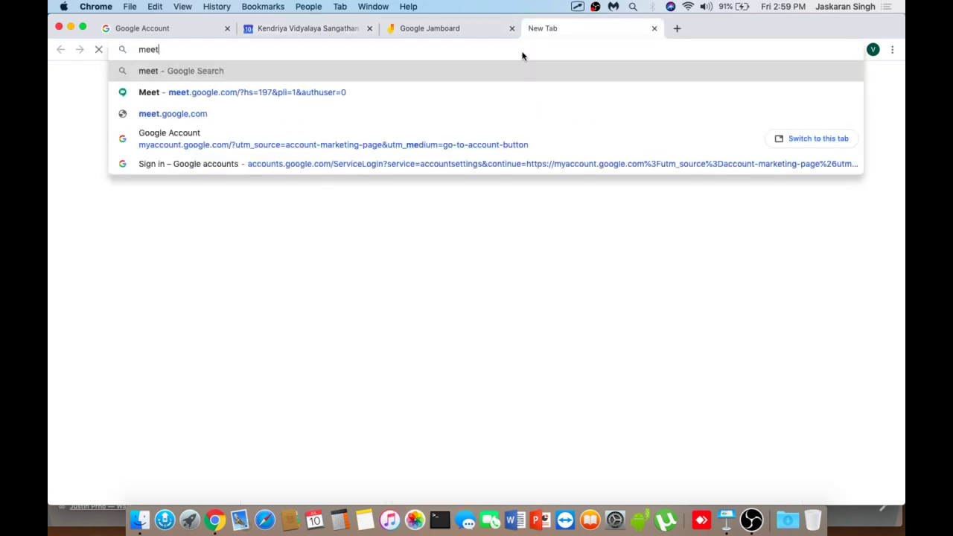
text(.google)
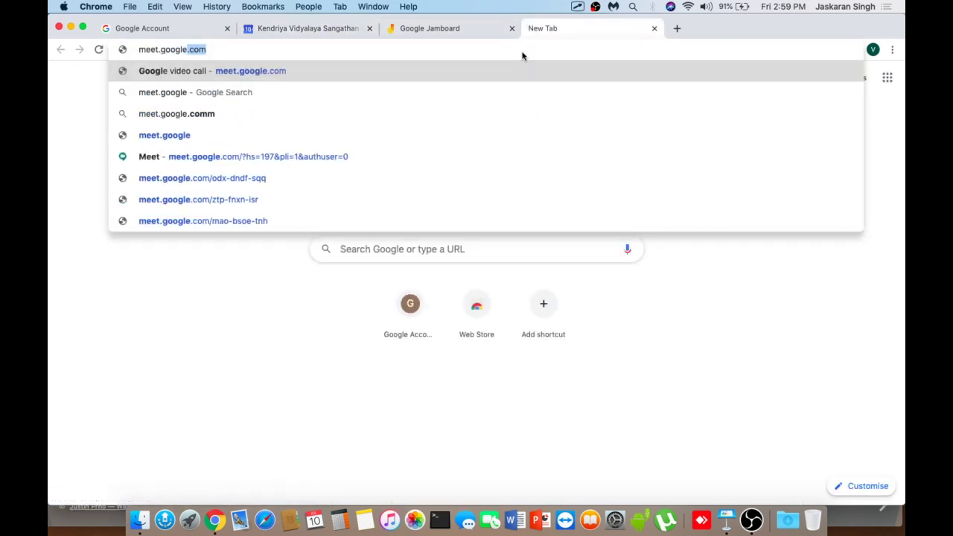
key(Return)
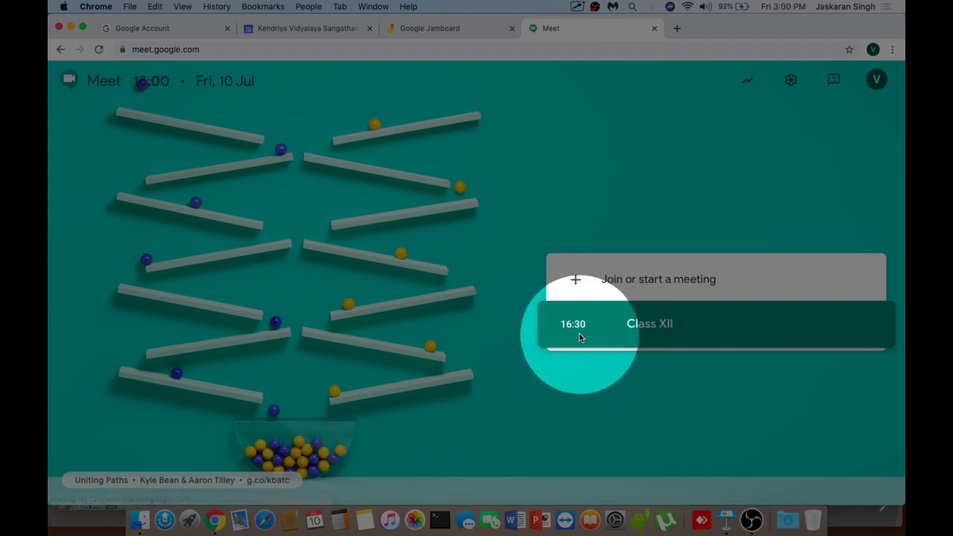
click(579, 336)
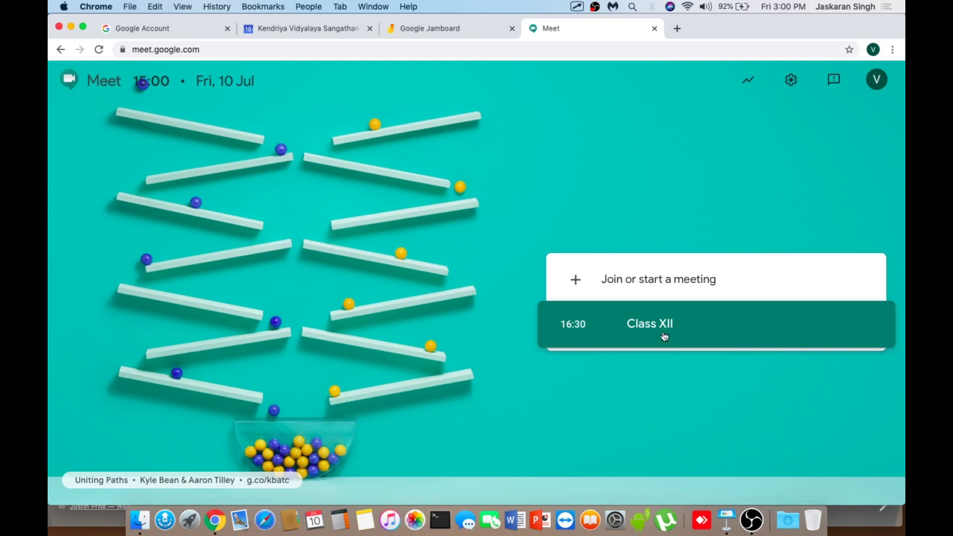
- Create a new Jam in Jamboard and draw a freehand squiggle with the Pen
click(446, 28)
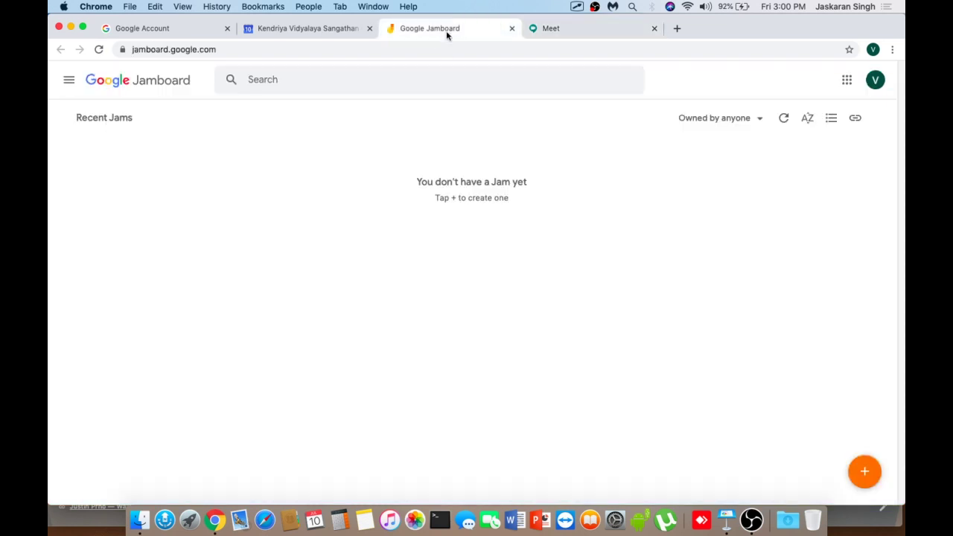
click(867, 471)
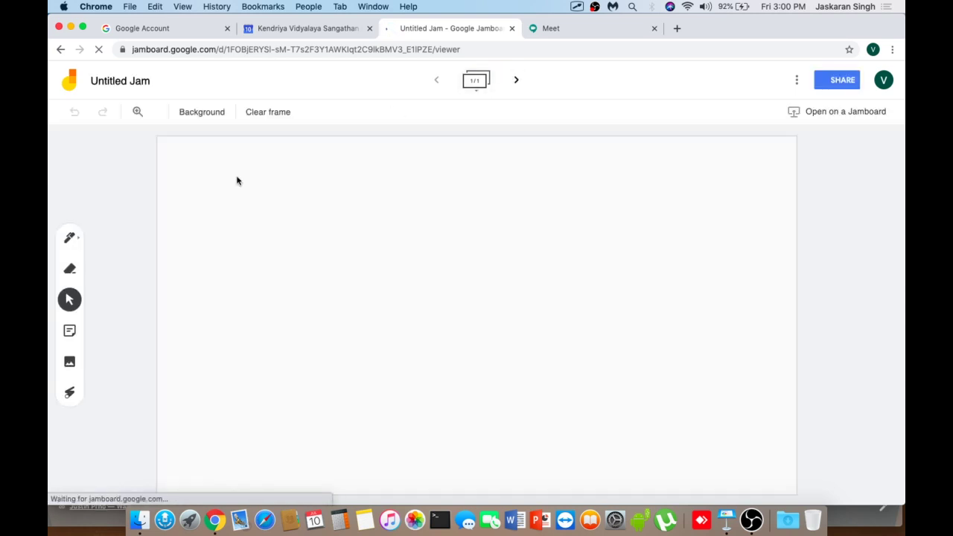
click(73, 238)
mouse_move(247, 200)
mouse_down()
mouse_move(289, 191)
mouse_move(317, 264)
mouse_up()
- Trace a temporary Laser stroke, then erase the top-left part of the squiggle
click(70, 393)
mouse_move(265, 331)
mouse_down()
mouse_move(338, 328)
mouse_move(384, 367)
mouse_up()
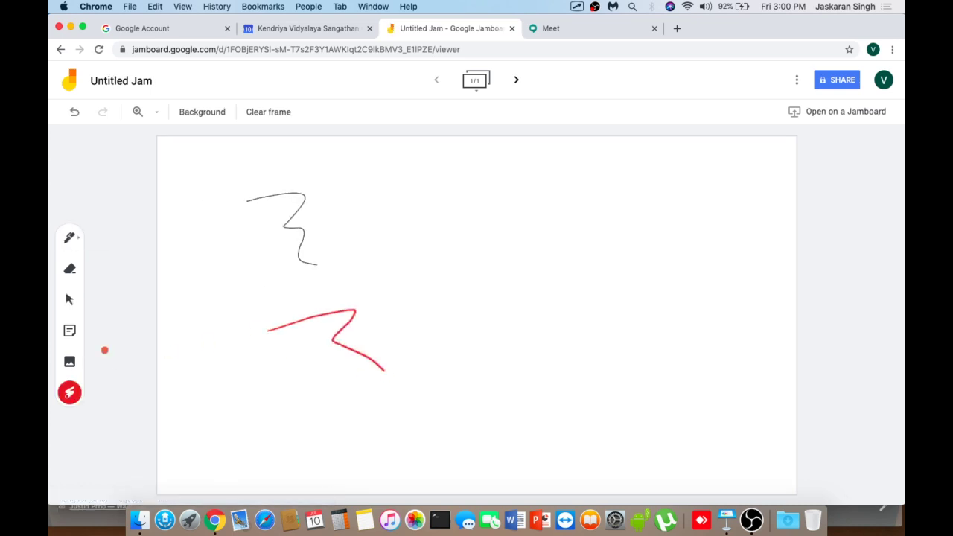
click(70, 269)
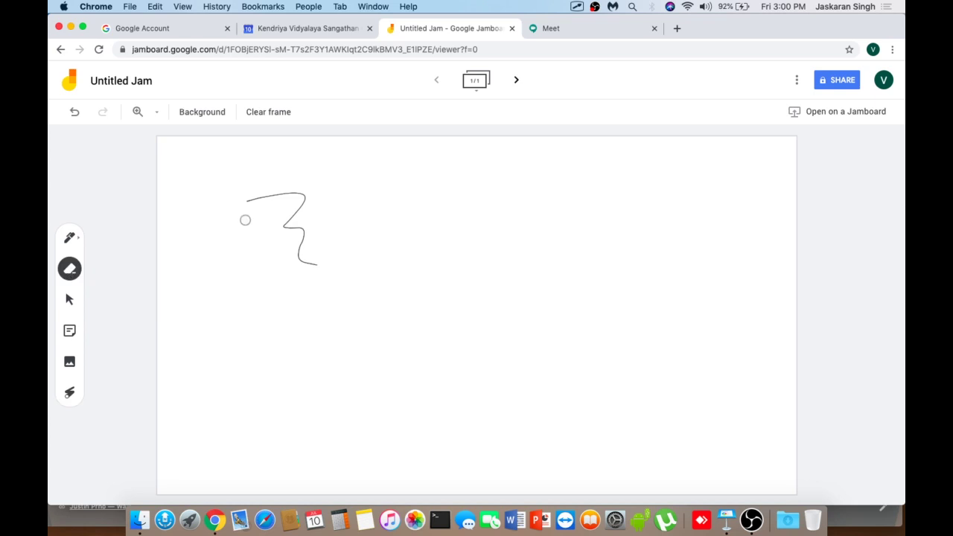
mouse_move(230, 209)
mouse_down()
mouse_move(289, 193)
mouse_move(305, 275)
mouse_up()
- Add a yellow sticky note reading 'Test' to the board
click(69, 332)
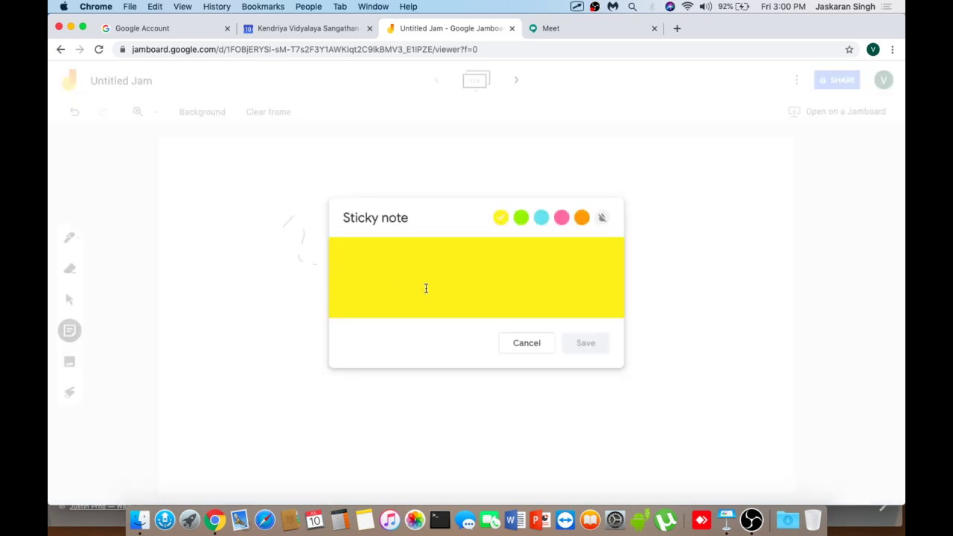
text(Test)
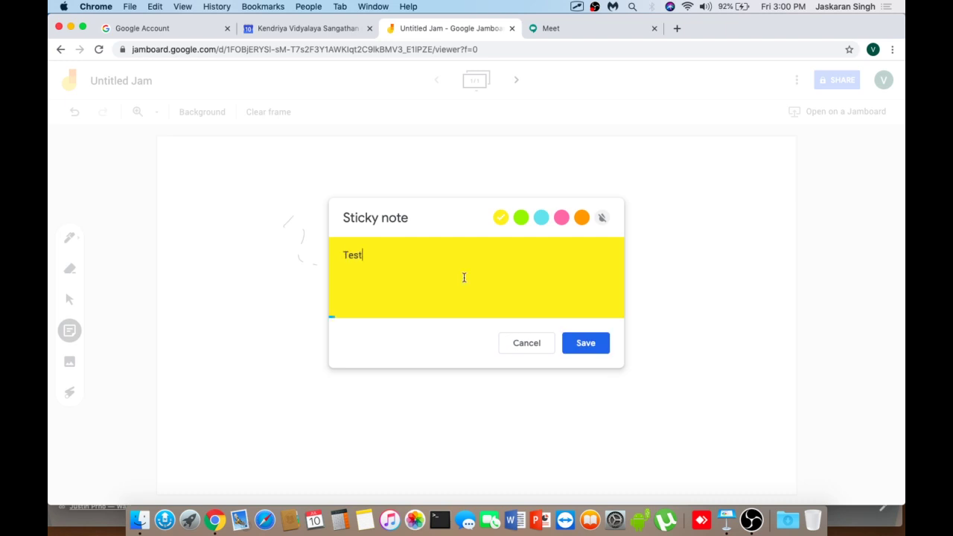
click(590, 347)
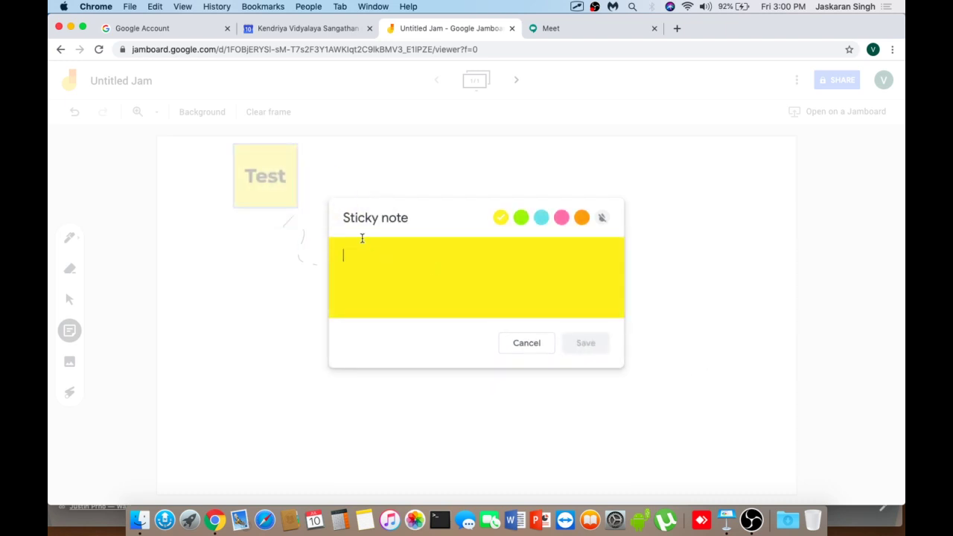
click(513, 341)
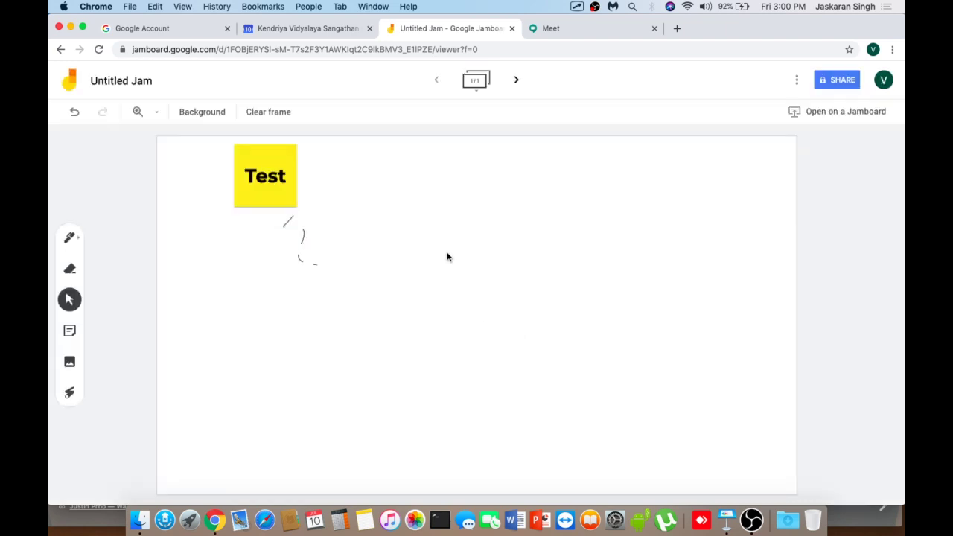
- From the Google Account page, open the Google apps grid and scroll down to Classroom
click(553, 29)
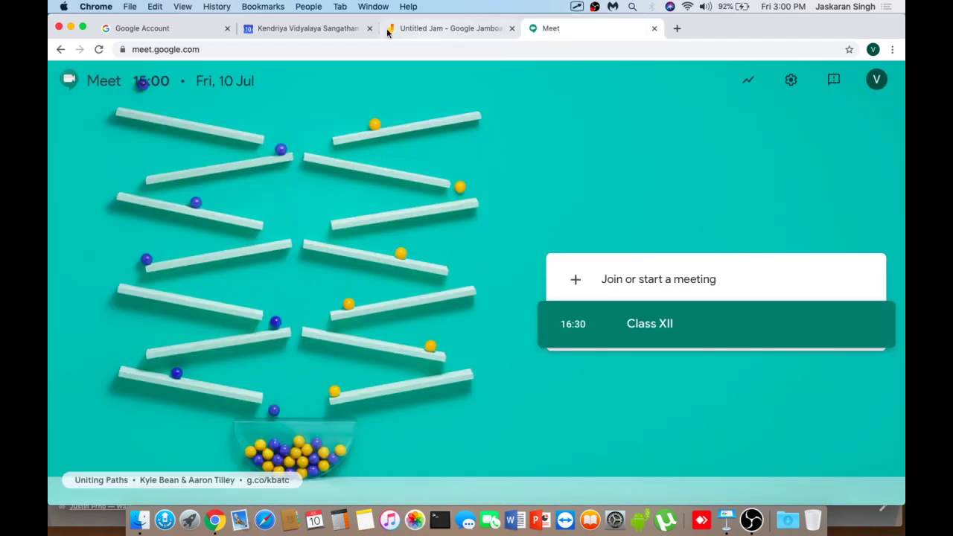
click(317, 31)
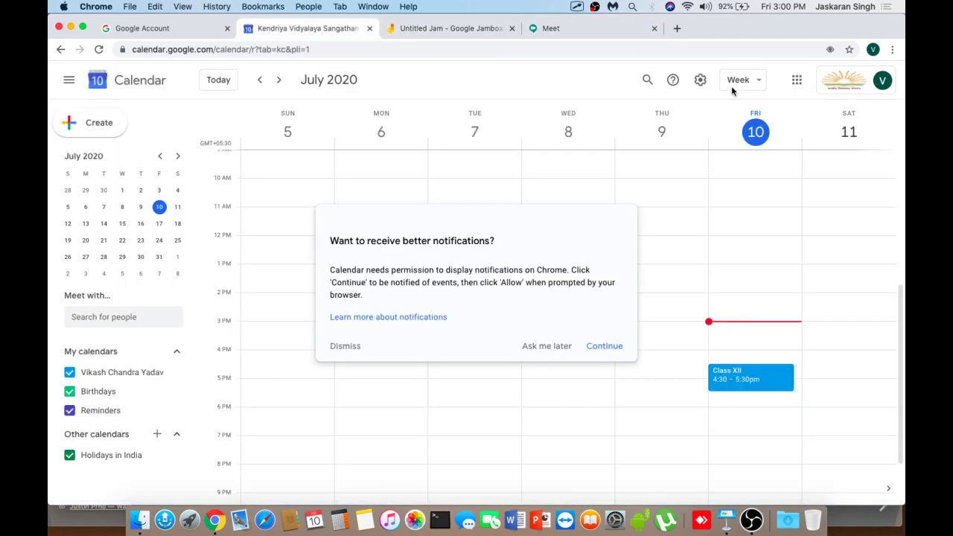
click(551, 30)
click(466, 32)
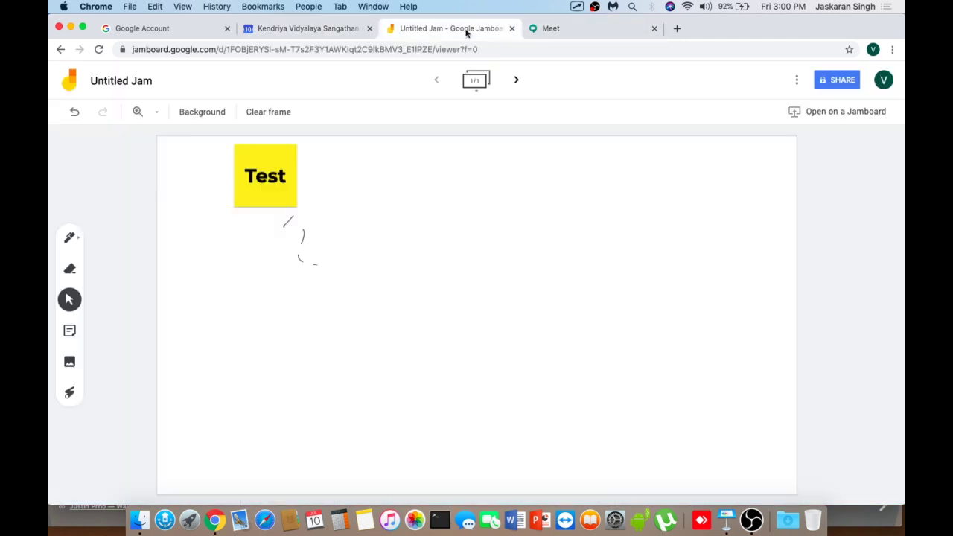
click(166, 31)
click(855, 79)
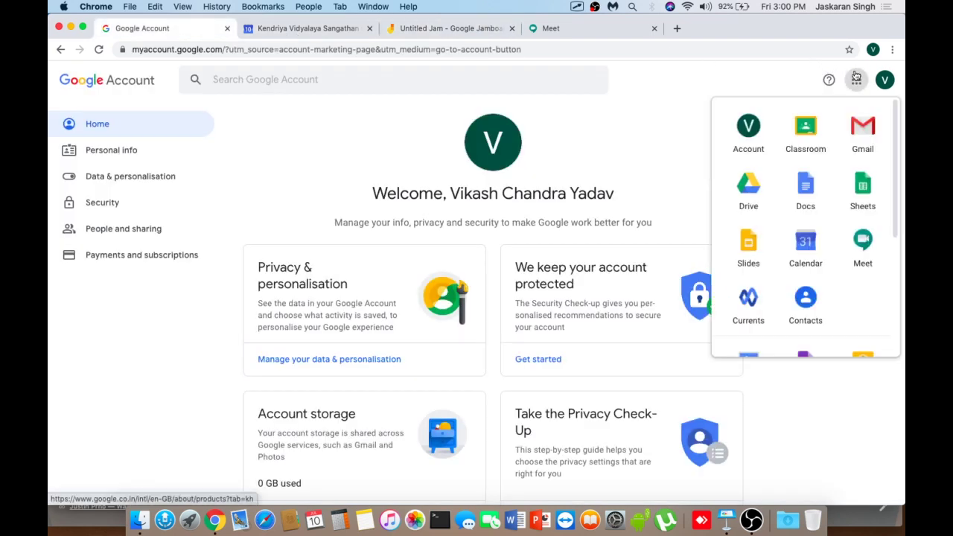
scroll(831, 223, down, 5)
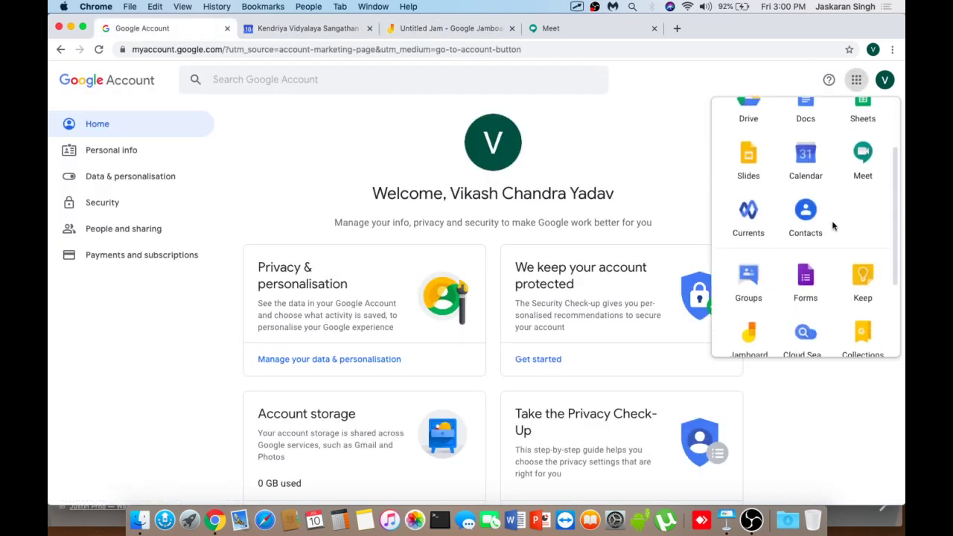
scroll(832, 225, down, 1)
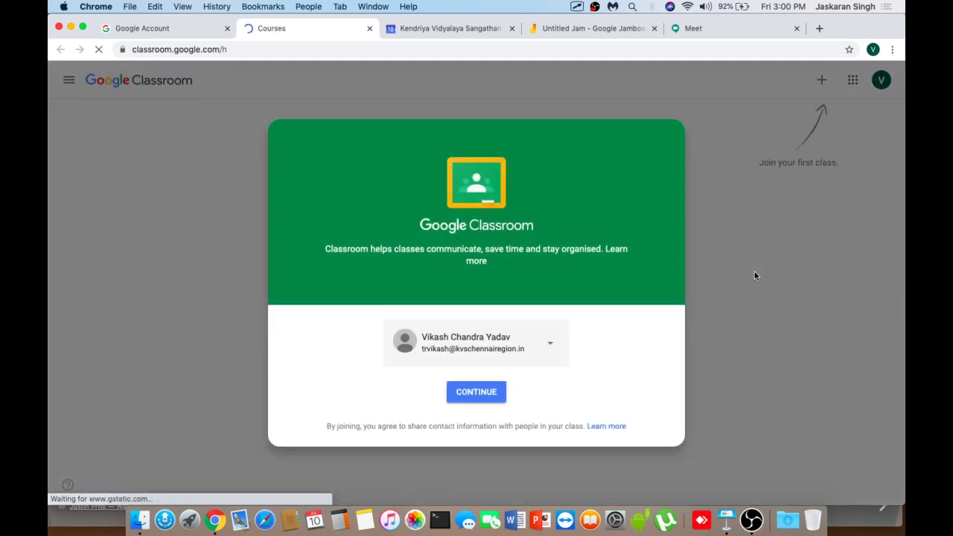
- Join Classroom with the teacher role, then close the Classroom and Google Account tabs
click(478, 400)
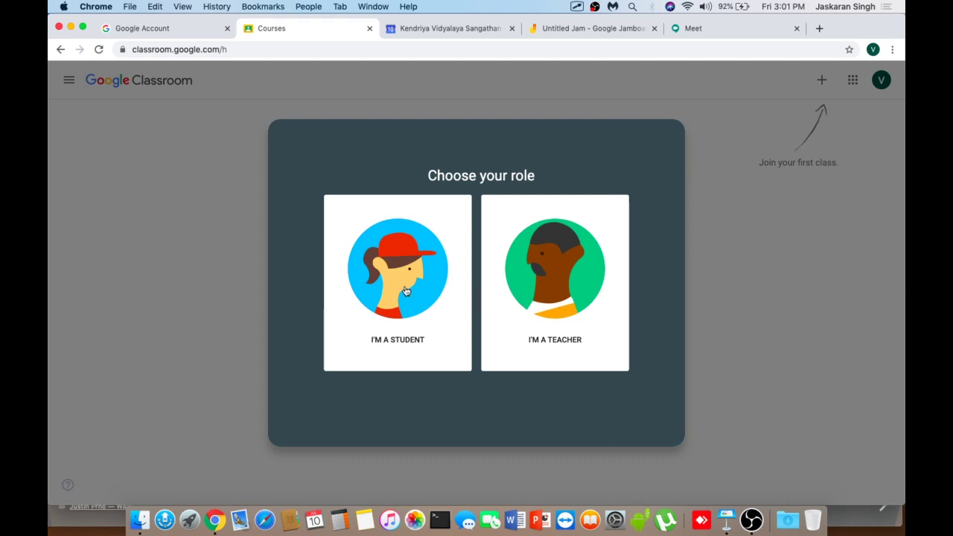
click(541, 309)
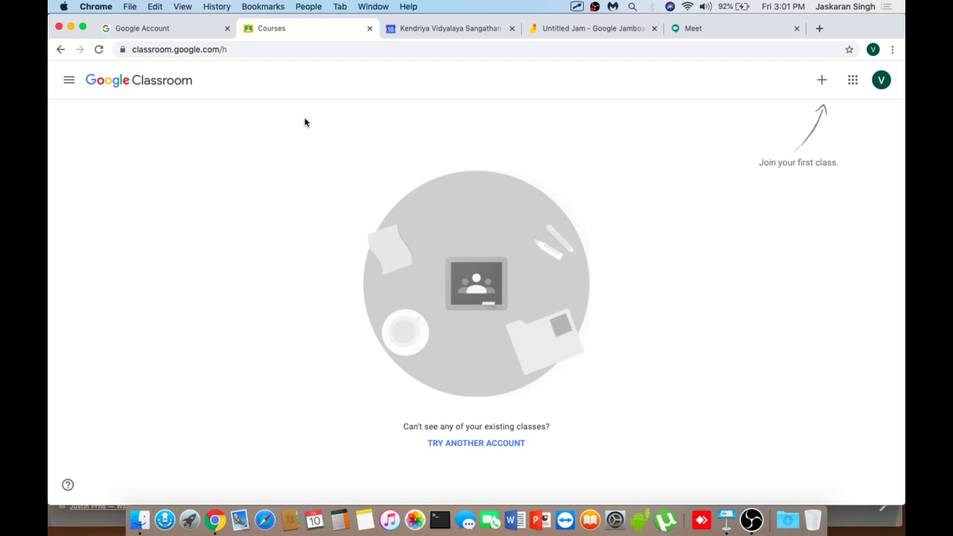
click(370, 28)
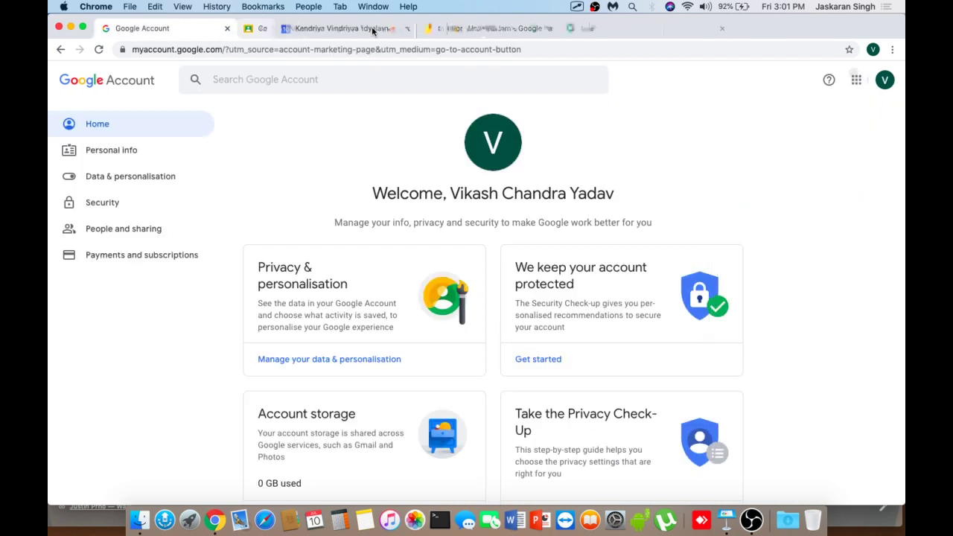
click(228, 28)
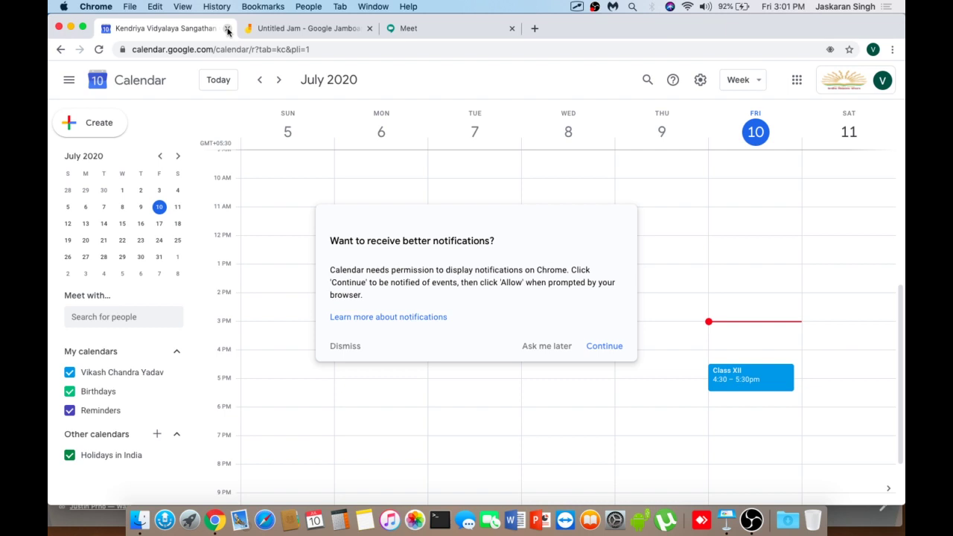